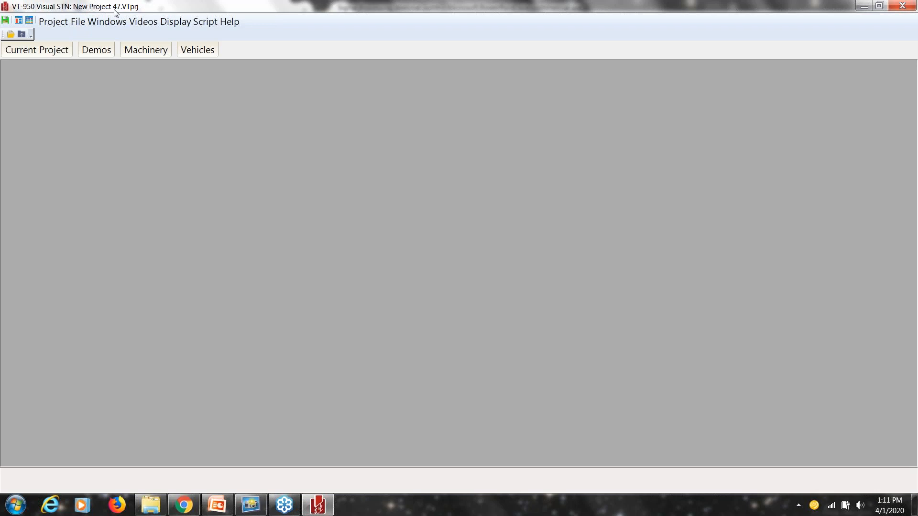
Step: Start a new ODS video from the file vid_2020-03-12_10-12-41.mp4 and enable Minimize Flicker
left_click(147, 22)
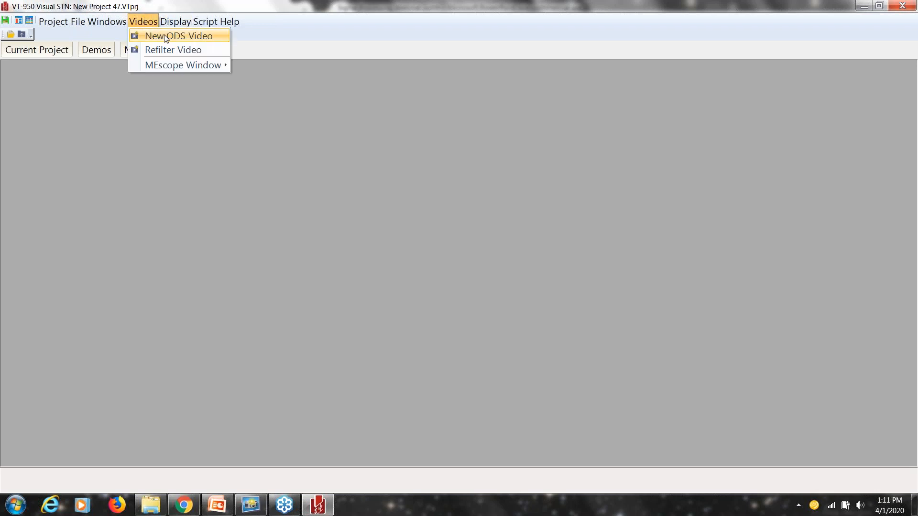
mouse_move(181, 65)
mouse_move(273, 81)
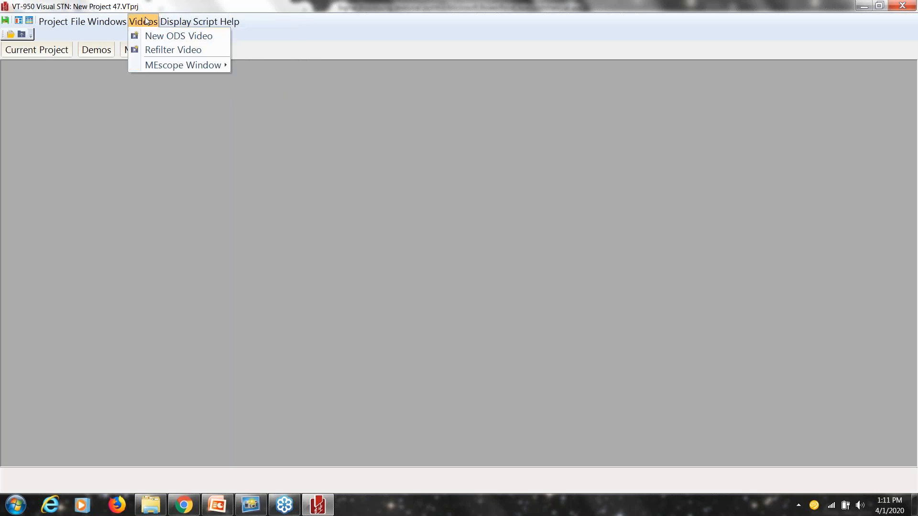
left_click(178, 39)
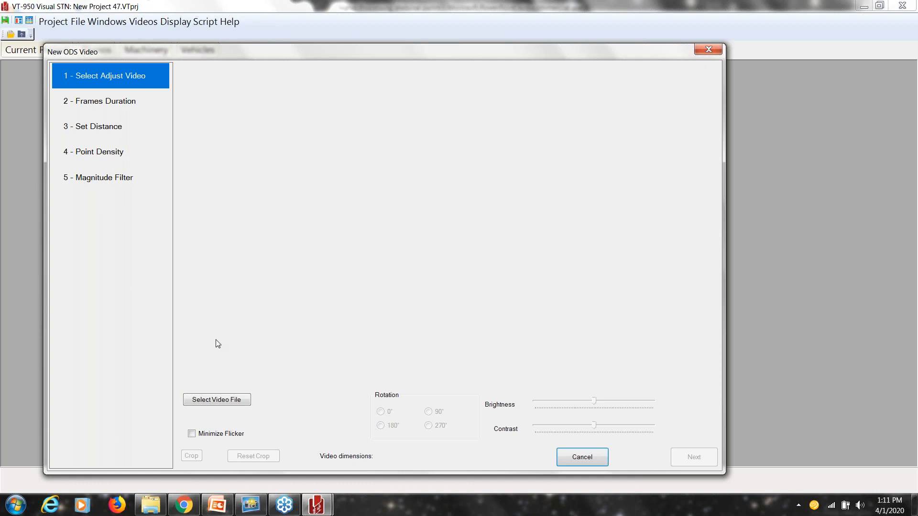
left_click(213, 403)
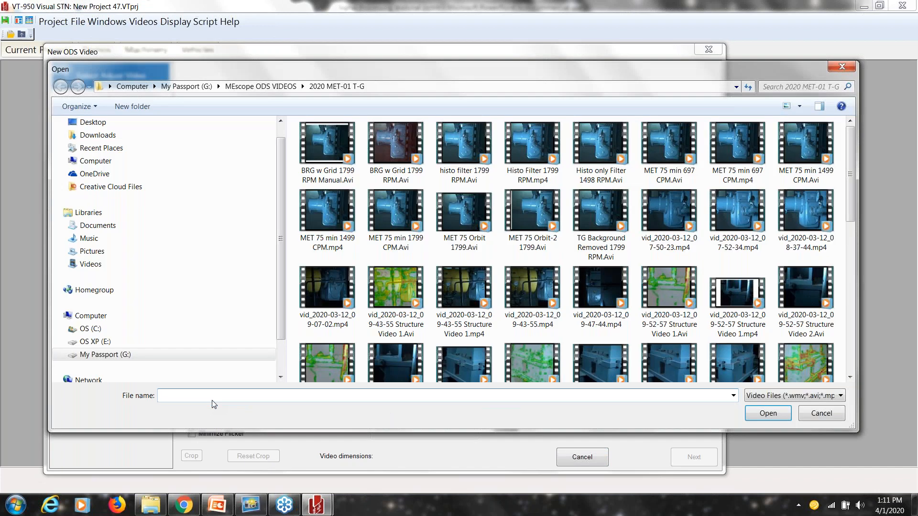
scroll(850, 351, "down", 2)
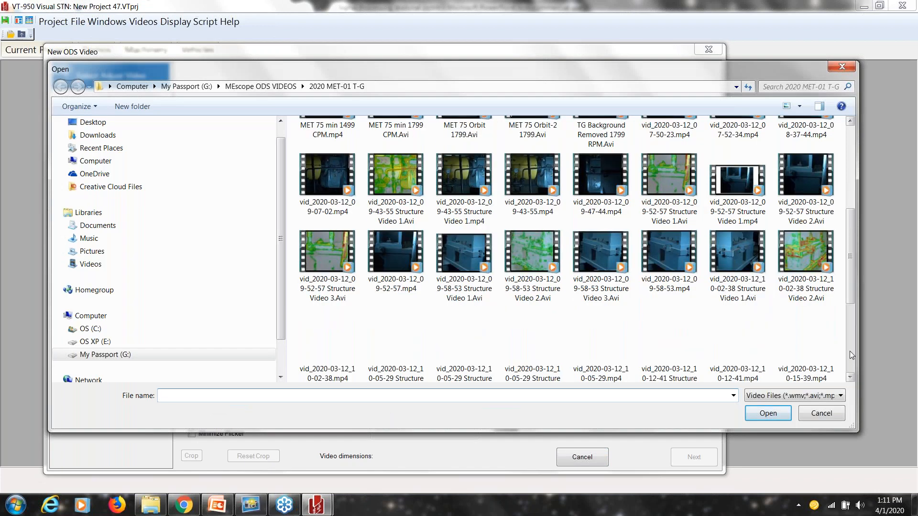
scroll(850, 351, "down", 2)
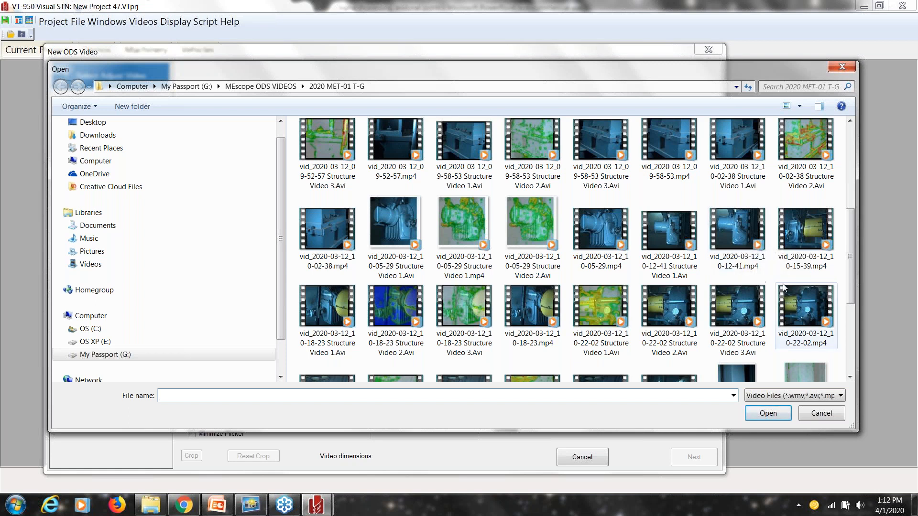
double_click(735, 227)
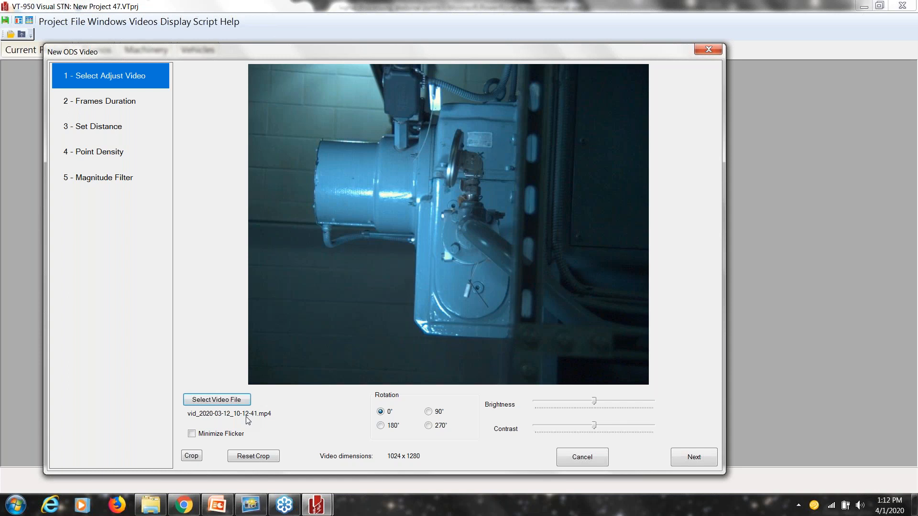
left_click(192, 434)
Step: Try cropping the video around the machine to about 885 x 790, and reset the crop
left_click(191, 456)
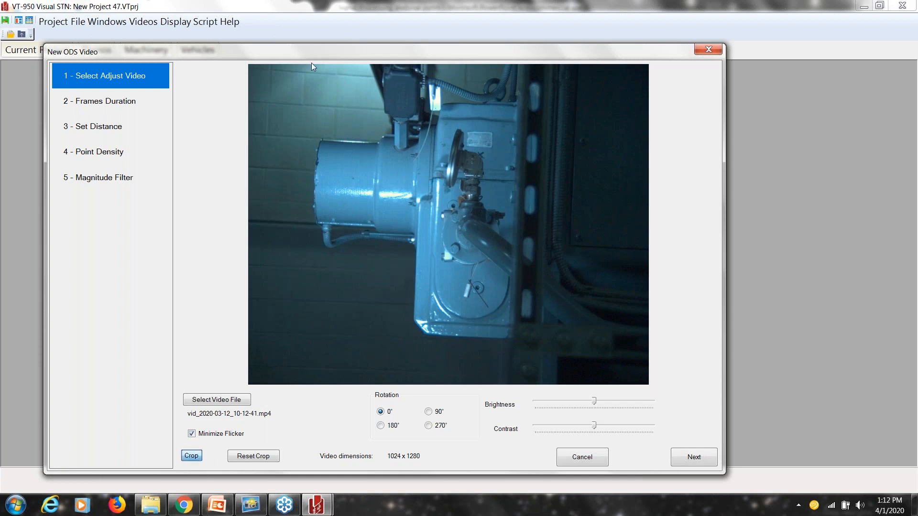
left_click_drag(307, 76, 550, 353)
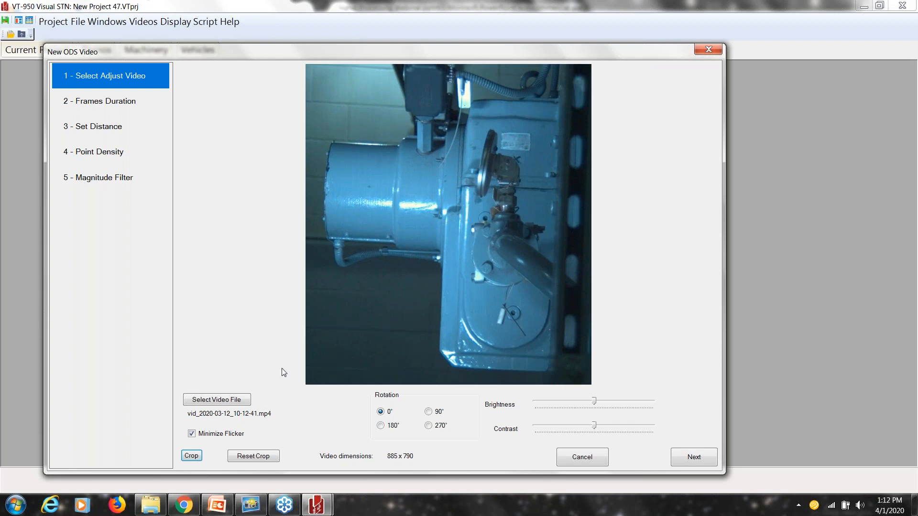
left_click(249, 457)
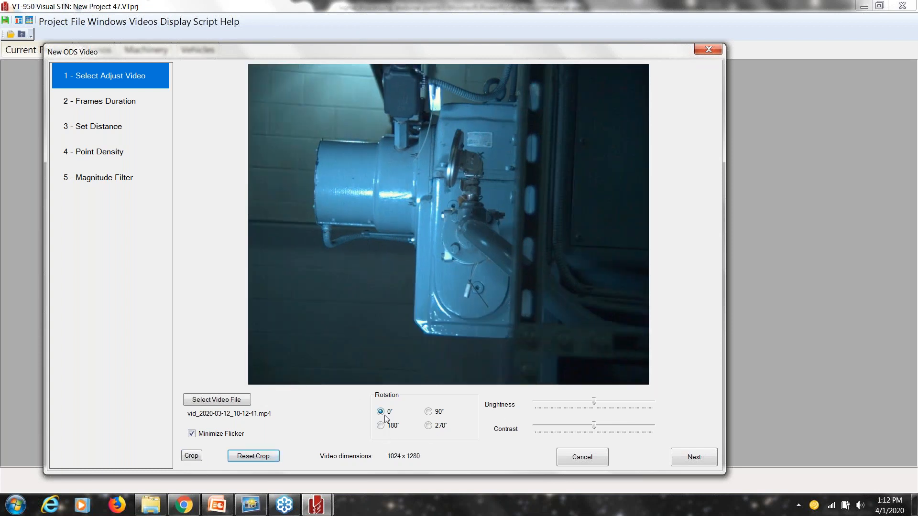
Step: Try the 90° and 270° rotations, return to 0°, and test the brightness and contrast adjustments
left_click(428, 412)
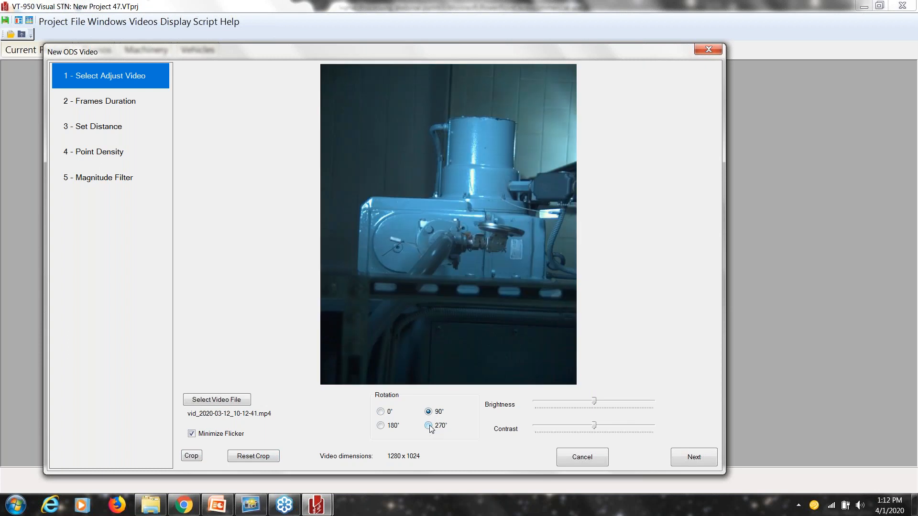
left_click(429, 426)
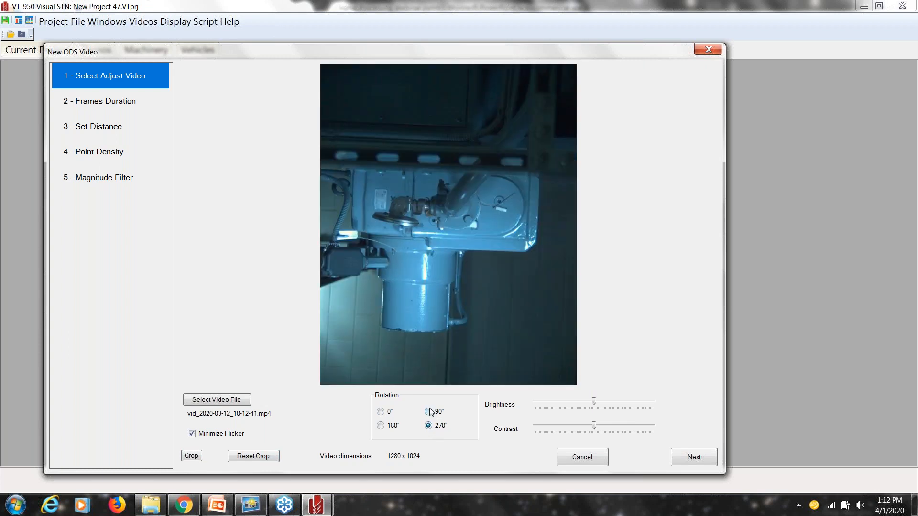
left_click(428, 411)
left_click(381, 413)
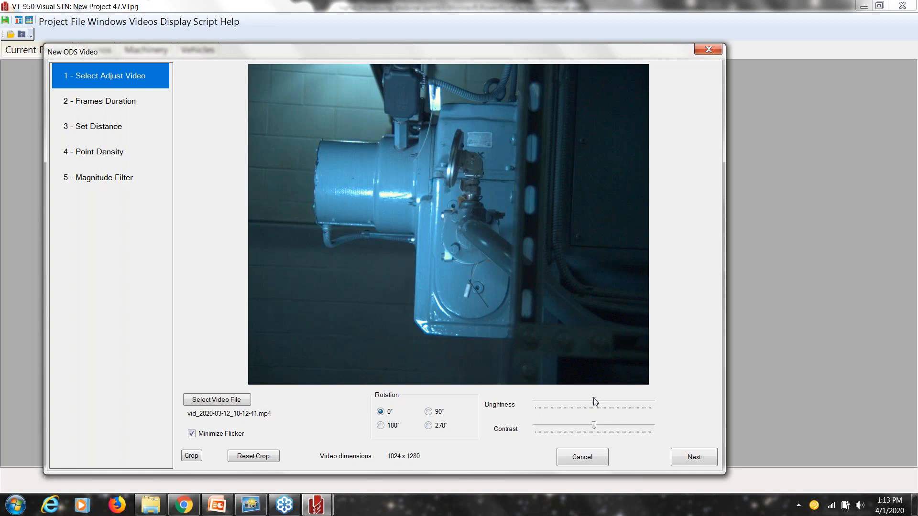
left_click_drag(570, 405, 592, 403)
left_click_drag(575, 423, 595, 423)
Step: In the frame duration settings, extend the end frame to 8730 and move the start frame to 6434
left_click(682, 457)
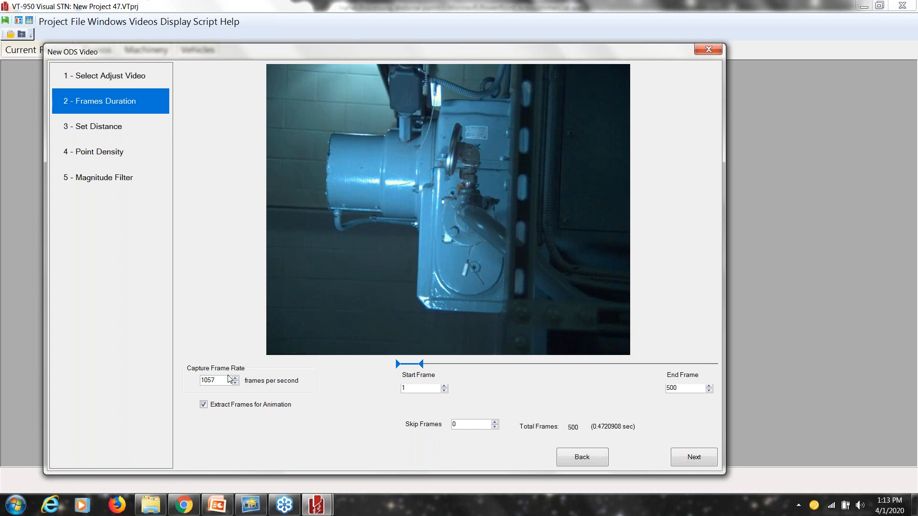
mouse_move(252, 512)
left_click_drag(423, 366, 729, 382)
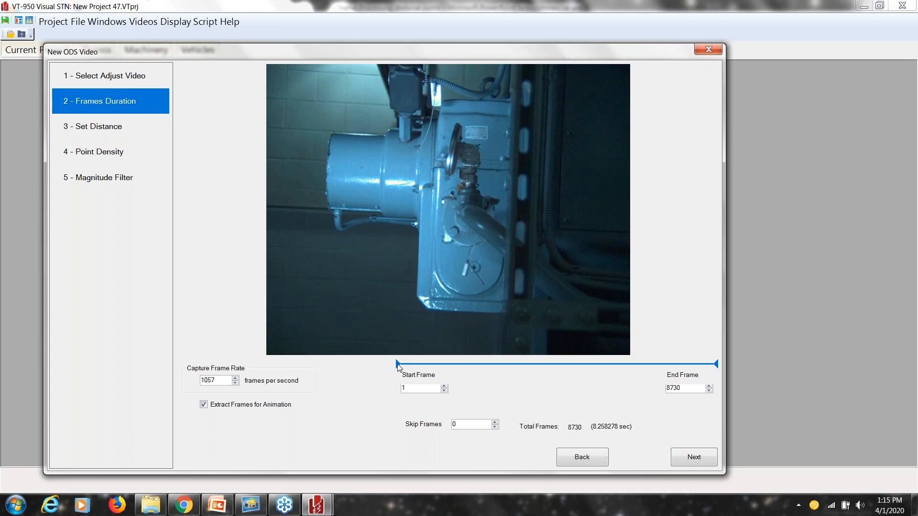
left_click_drag(398, 364, 628, 364)
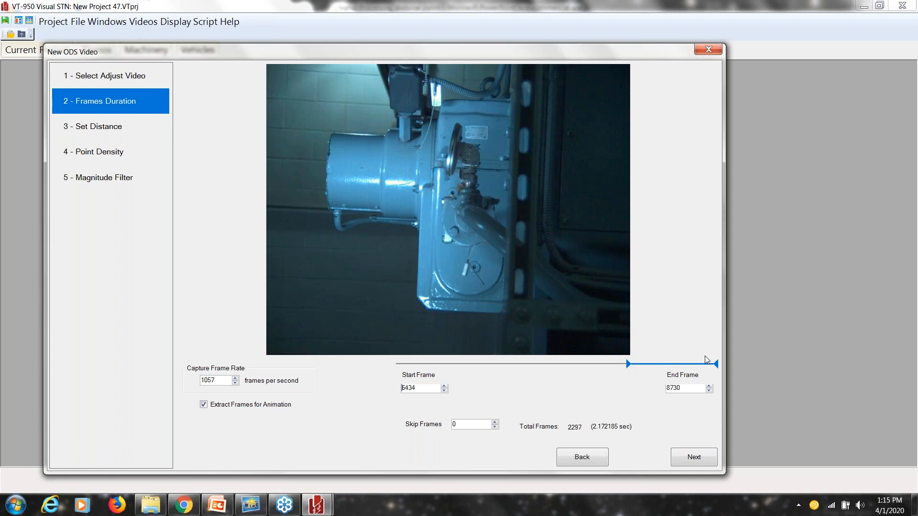
Step: Shorten the frame range by moving the end frame earlier, fine-tune it frame by frame, and accept the range
left_click_drag(716, 367, 666, 365)
left_click_drag(667, 366, 673, 366)
left_click(710, 386)
left_click(709, 386)
left_click(710, 385)
left_click(710, 385)
left_click(710, 386)
left_click(709, 386)
left_click(709, 386)
left_click(709, 386)
left_click(709, 386)
left_click(709, 386)
left_click(710, 386)
left_click(709, 385)
left_click(709, 386)
left_click(709, 386)
left_click(709, 386)
left_click(710, 386)
left_click(687, 459)
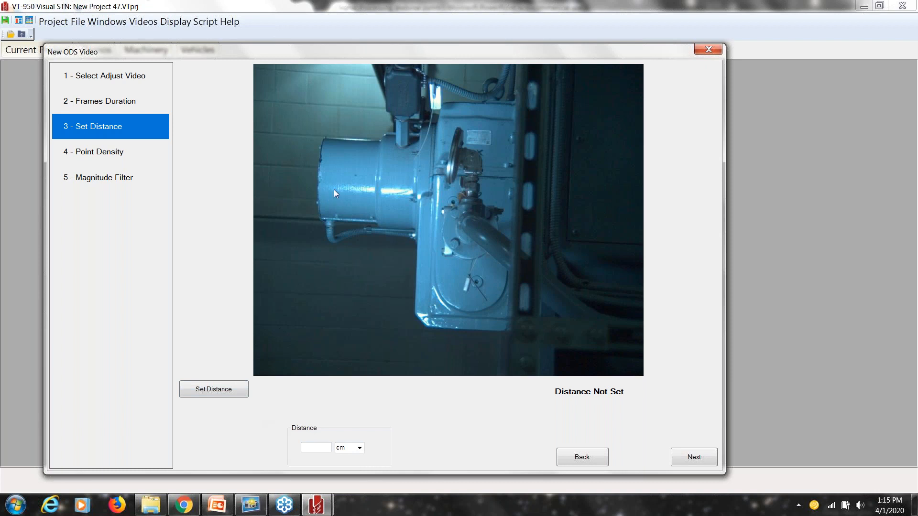
Step: Set the scaling distance to 8.75 in between two points across the outer end of the cylindrical housing
left_click(214, 392)
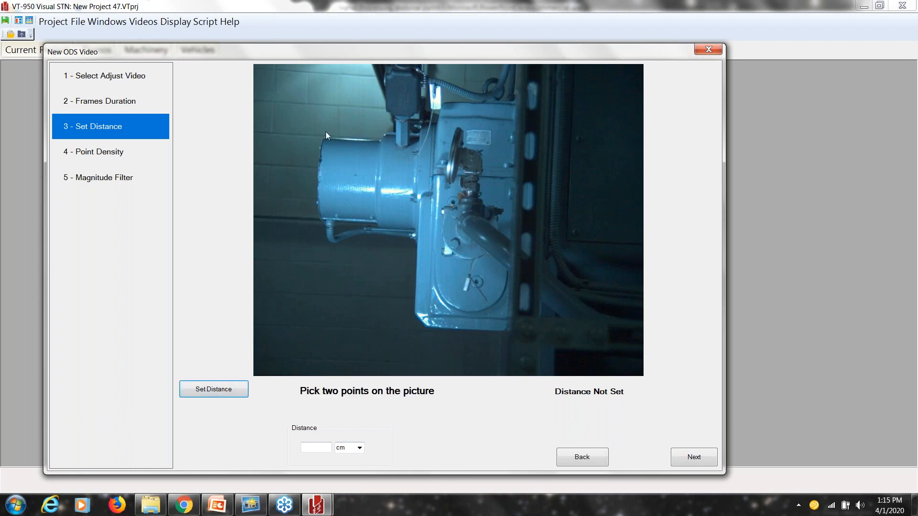
left_click(322, 222)
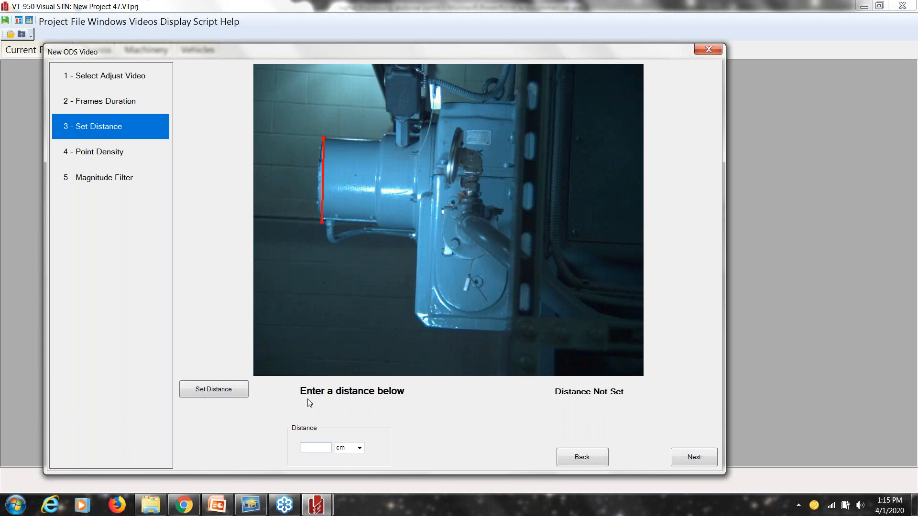
type("8.75")
left_click(359, 448)
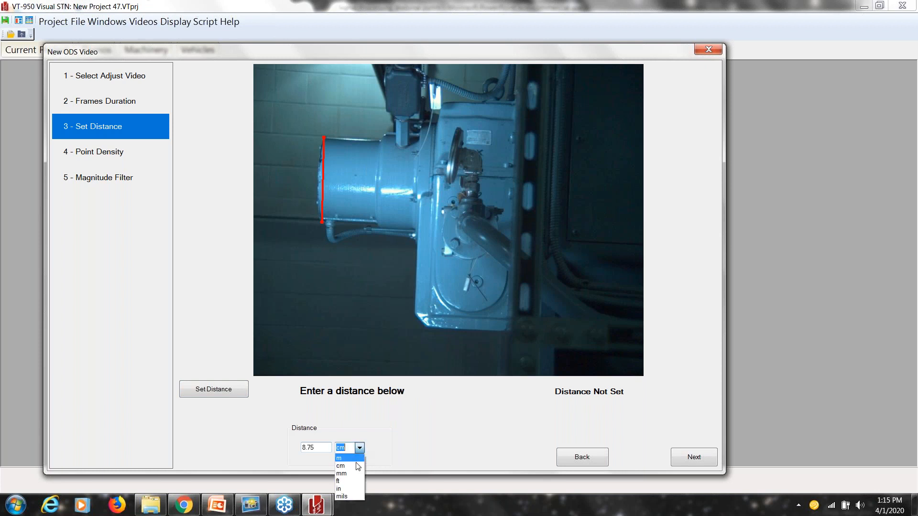
left_click(350, 488)
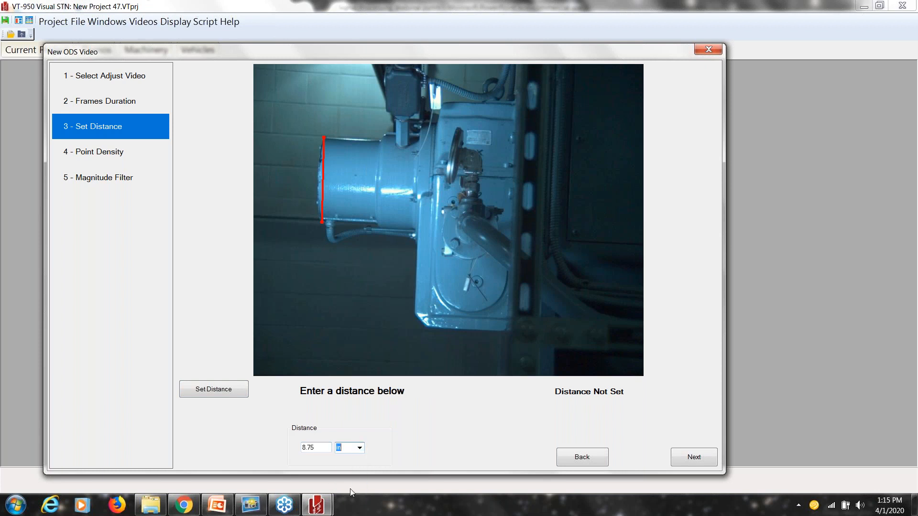
Step: Accept the distance and extract the time waveforms with 15642 measurements
left_click(691, 462)
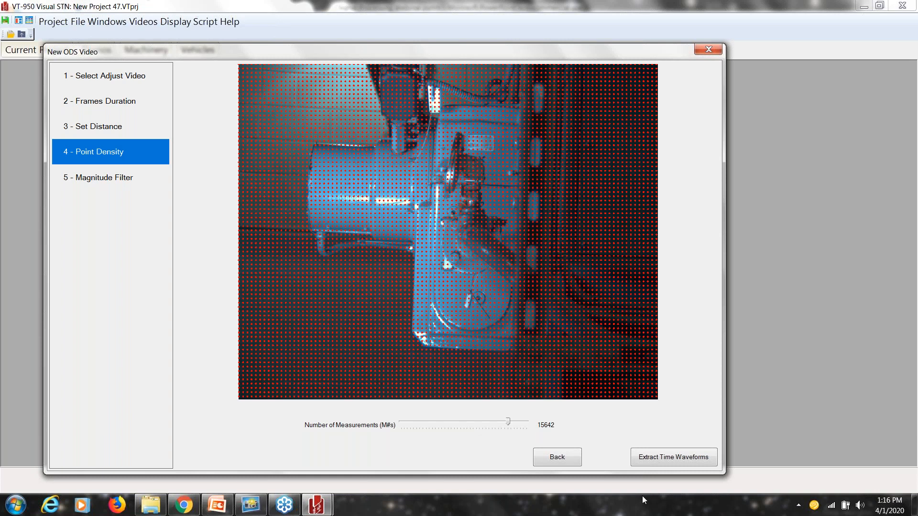
left_click(639, 466)
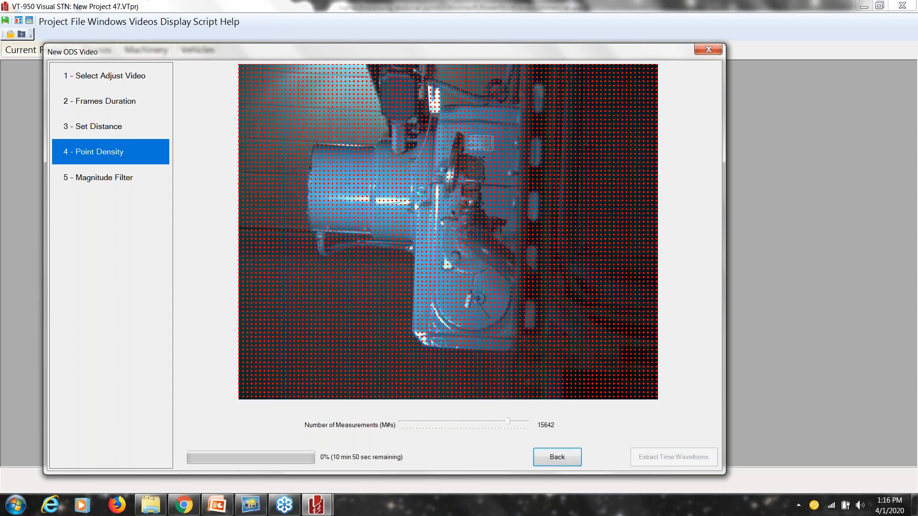
Step: Switch to the PowerPoint presentation, advance to the Histogram Filter slide, and start the slide show
left_click(216, 508)
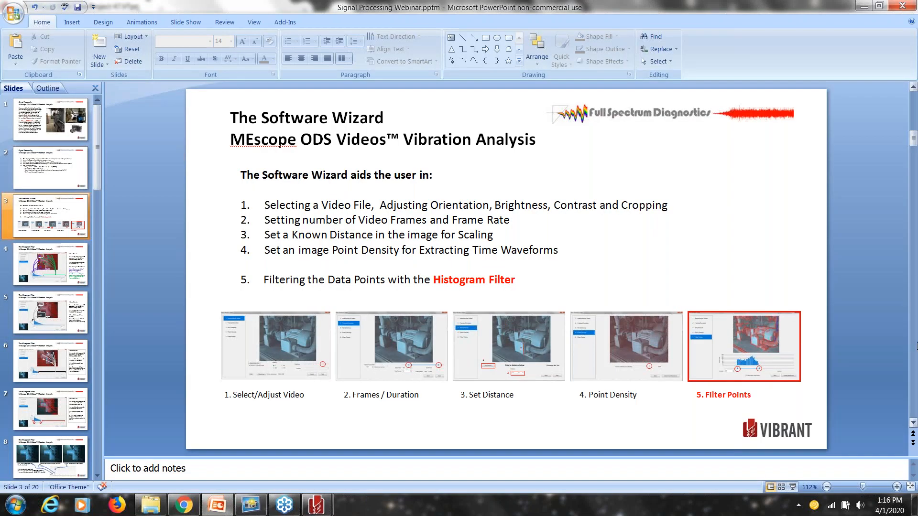
left_click(914, 381)
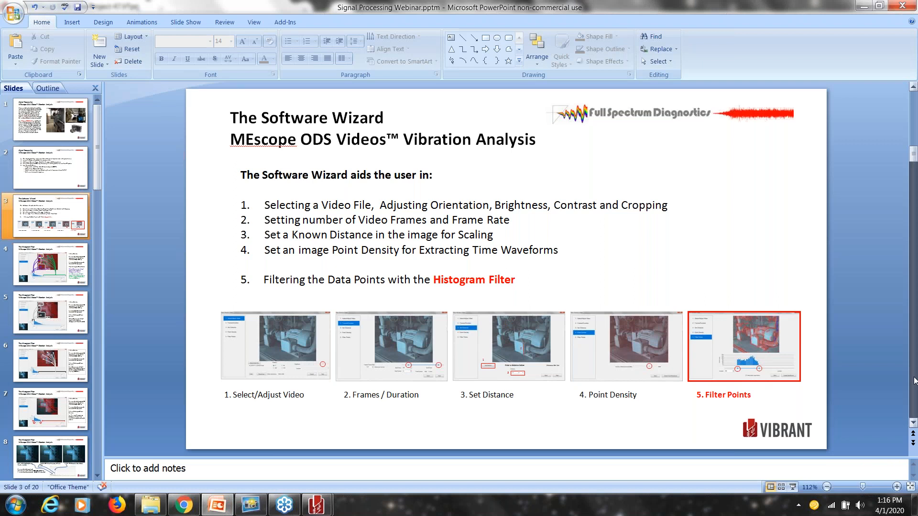
left_click(792, 487)
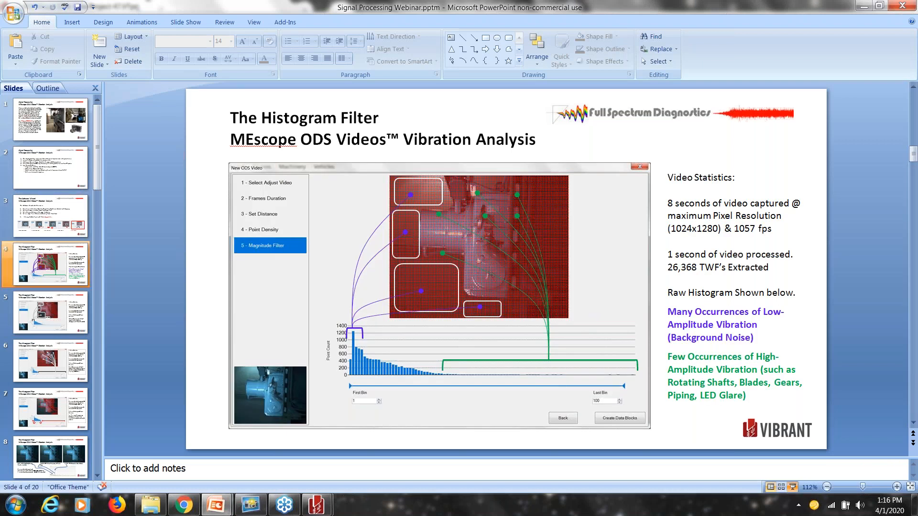
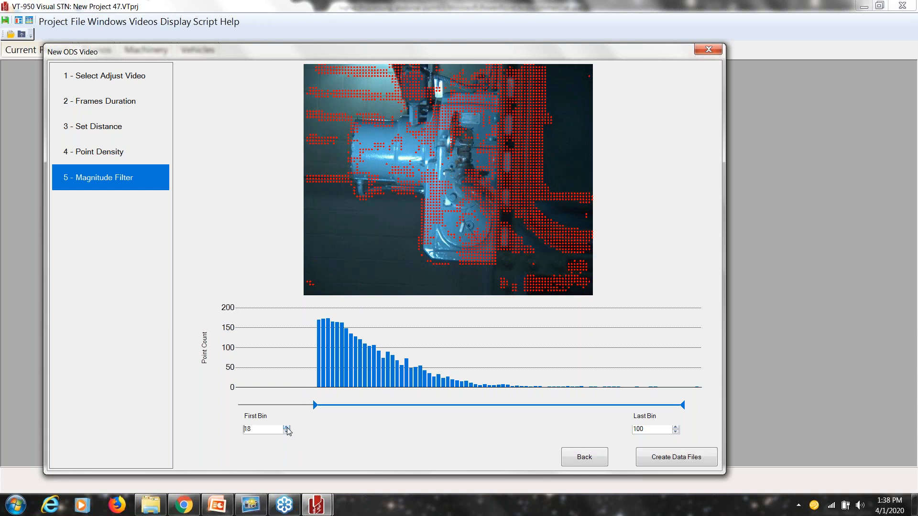
Step: Raise the magnitude filter's first bin to 23
left_click(287, 427)
left_click(287, 427)
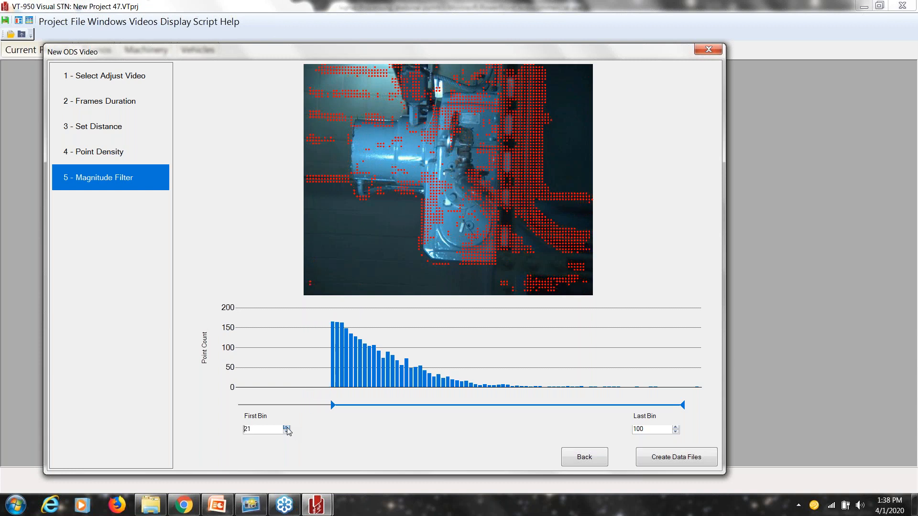
left_click(287, 427)
left_click(286, 427)
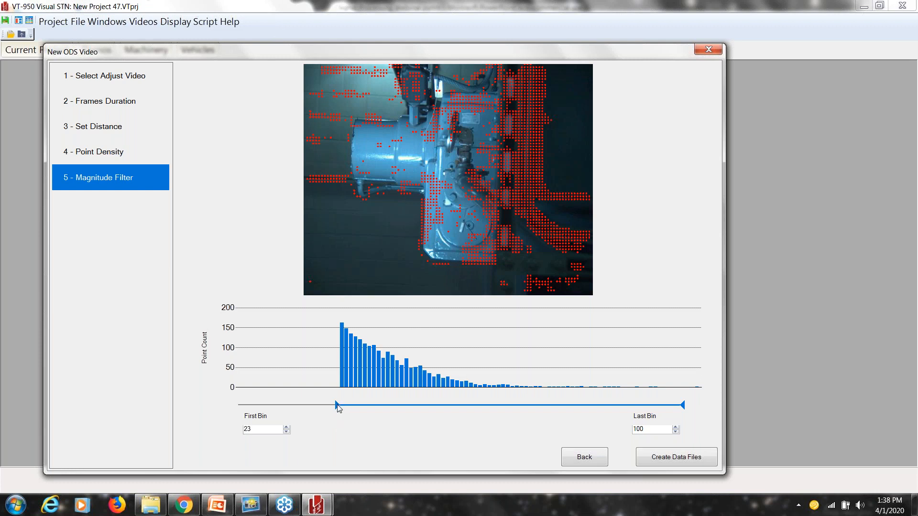
Step: Set the magnitude filter's first bin to 10 and its last bin to 43
left_click_drag(337, 405, 306, 405)
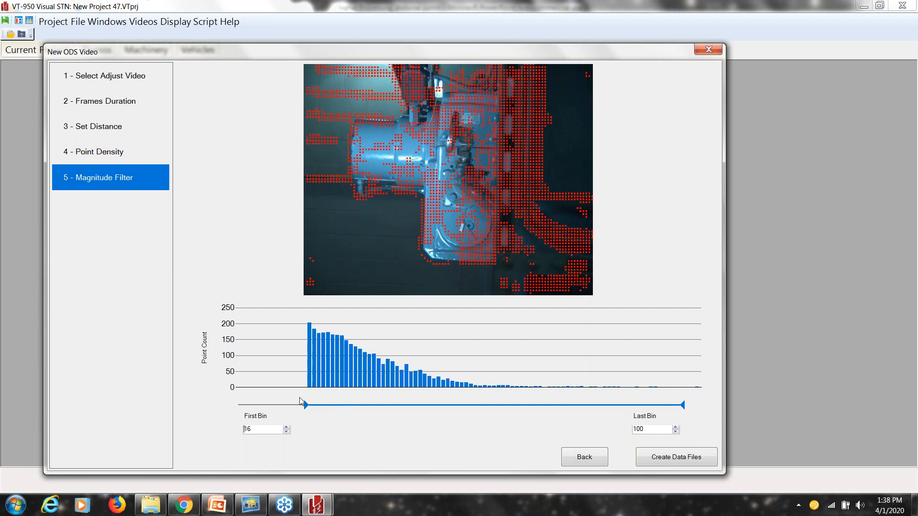
left_click_drag(306, 406, 301, 407)
left_click_drag(683, 406, 503, 411)
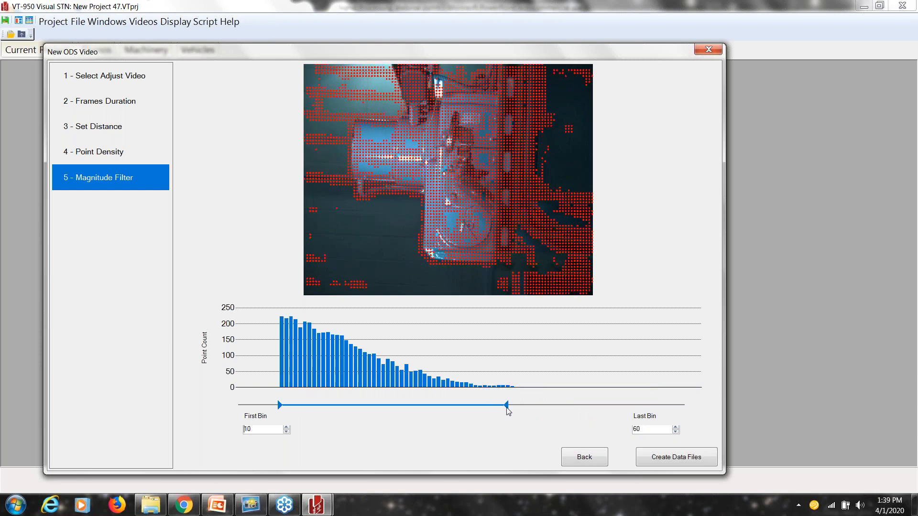
left_click_drag(505, 407, 430, 403)
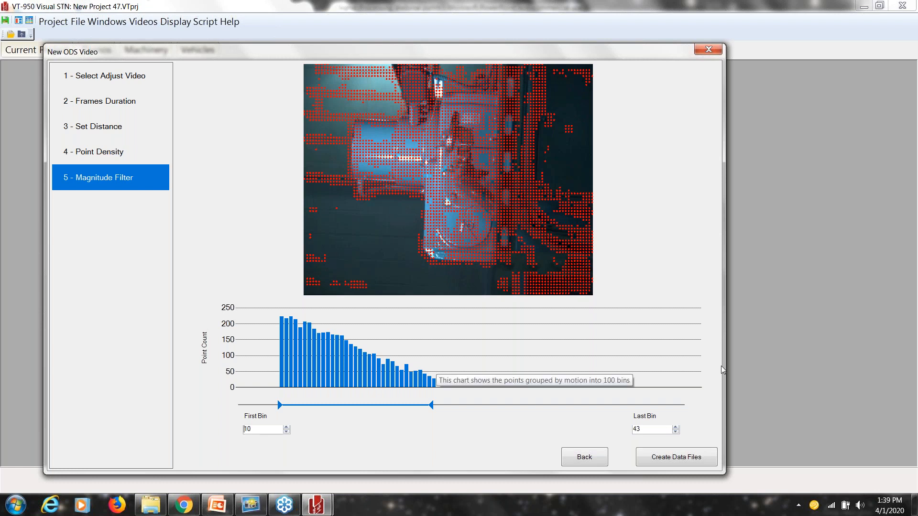
Step: Create the data files from the filtered points, using a new structure file named vid_2020-03-12_10-12-41 Structure
left_click(671, 460)
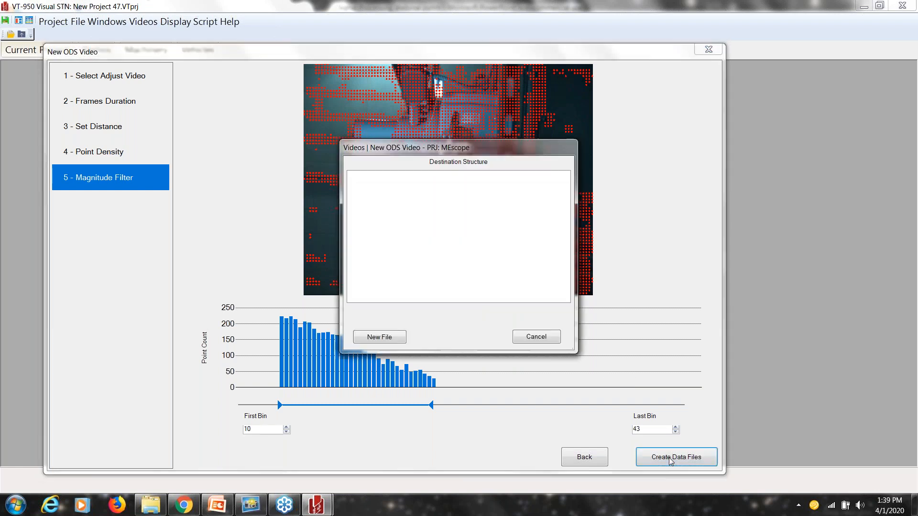
left_click(379, 337)
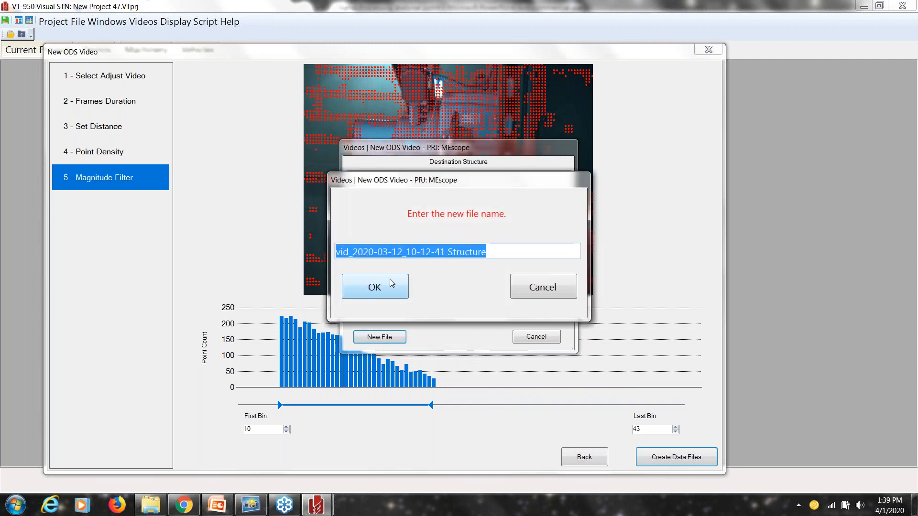
left_click(382, 290)
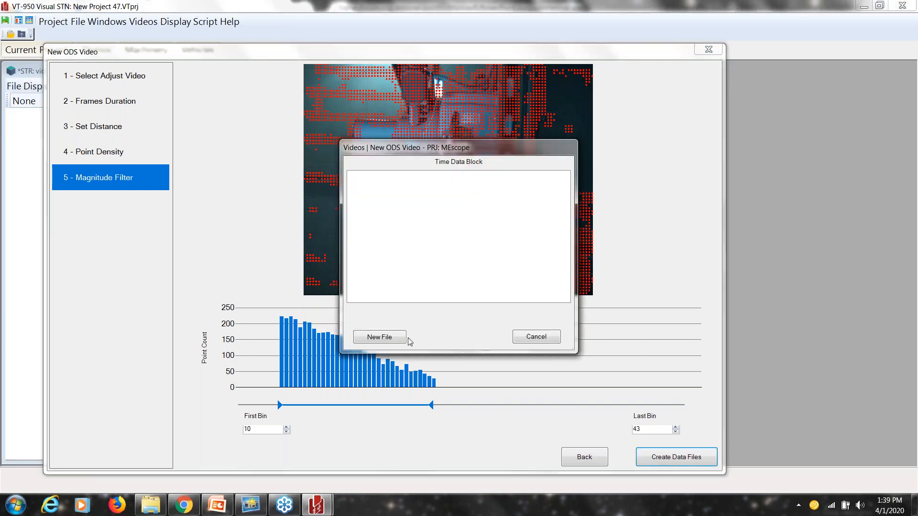
Step: Save the results to new files named vid_2020-03-12_10-12-41 Time Data Block and vid_2020-03-12_10-12-41 Frequency Data Block
left_click(376, 338)
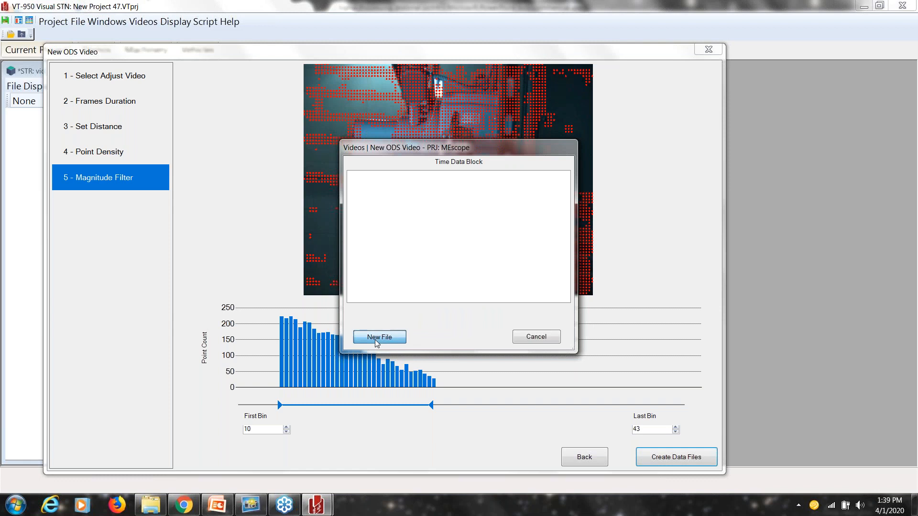
left_click(375, 288)
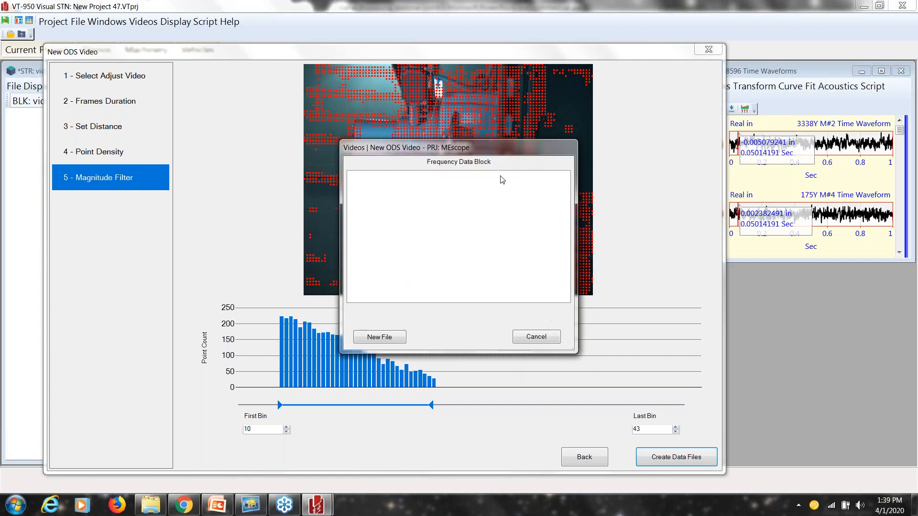
left_click(384, 340)
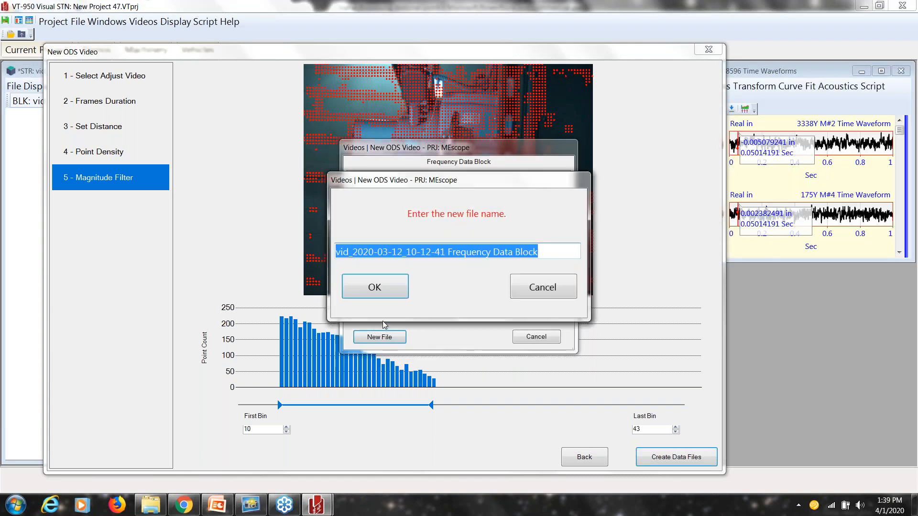
left_click(377, 288)
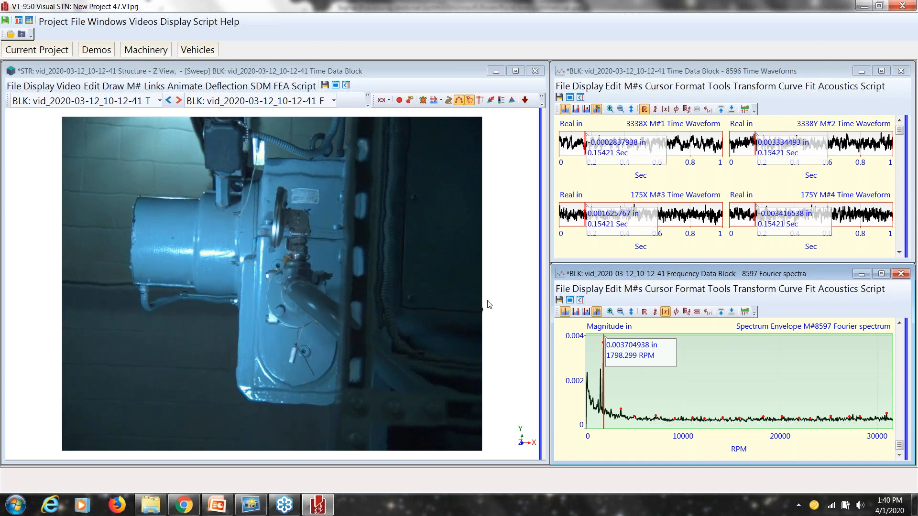
Step: Animate the structure from the frequency data block at the 1798 RPM peak, compare it with the 1499 RPM peak, and return to 1798 RPM
left_click(603, 354)
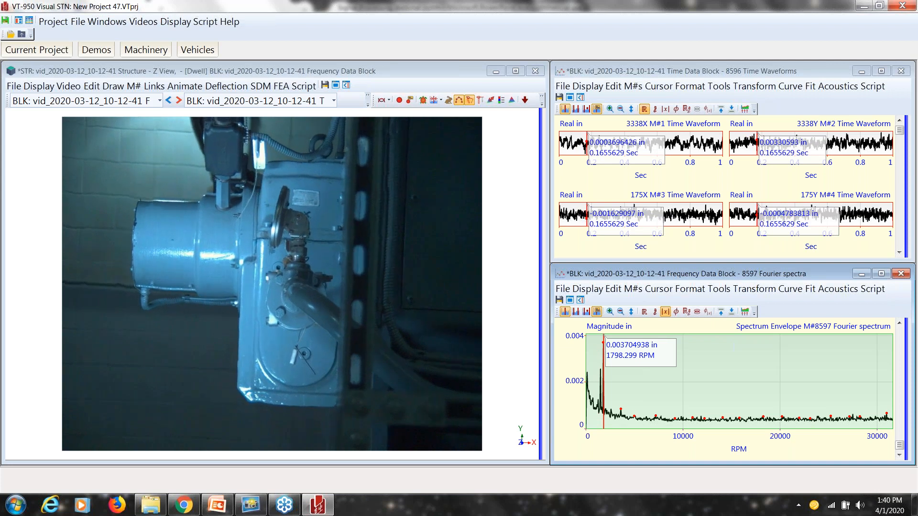
key("Right")
key("Left")
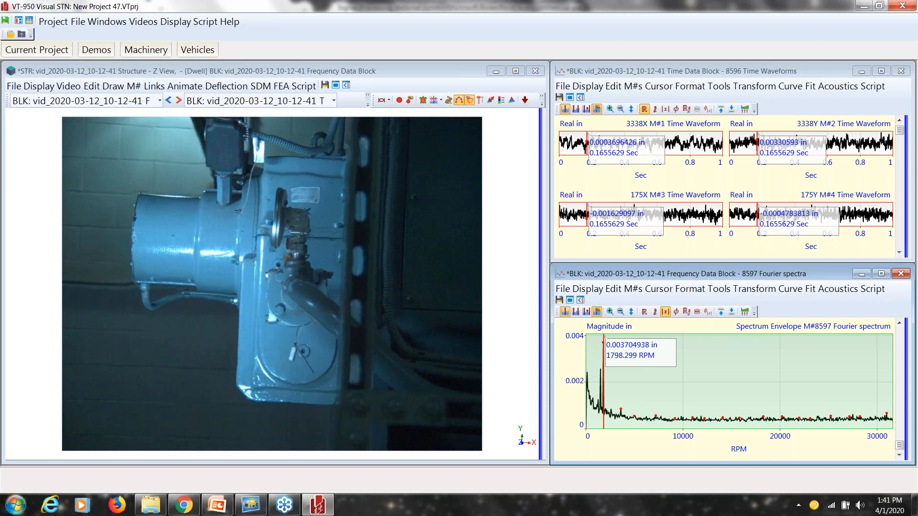
left_click(602, 388)
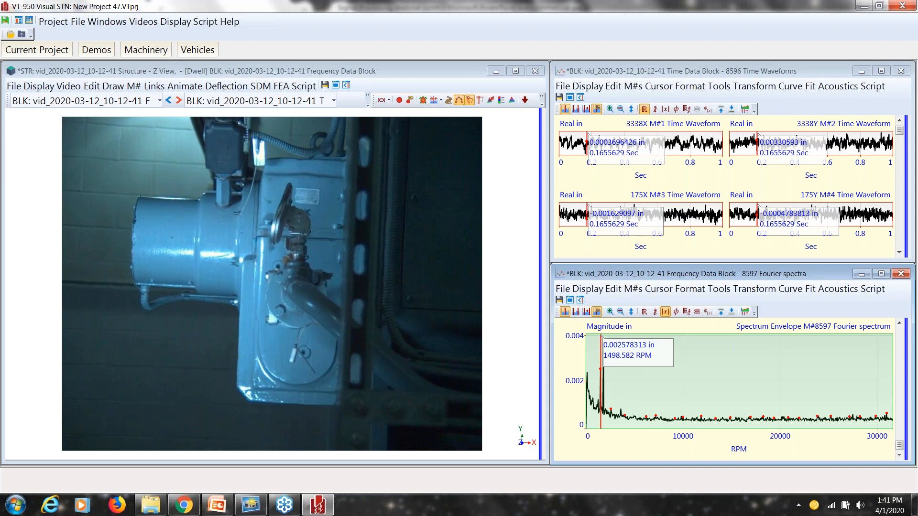
left_click(604, 389)
key("Right")
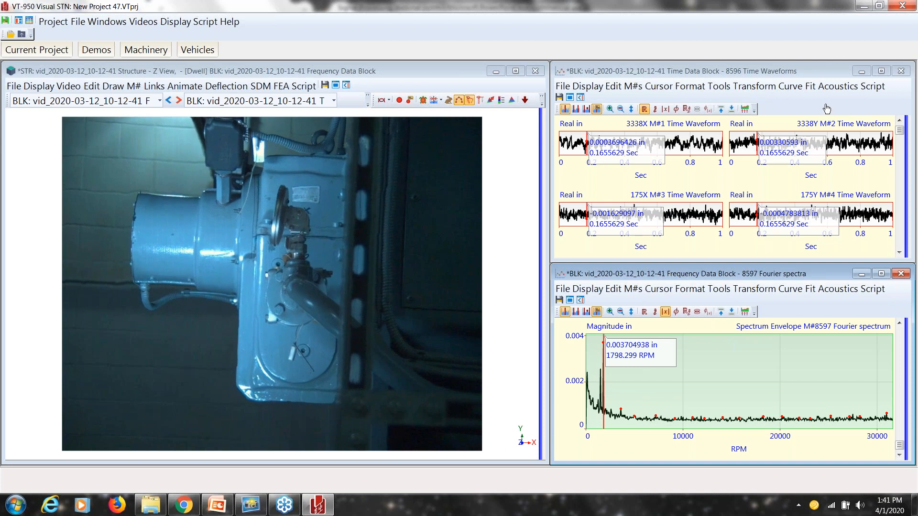
Step: Close MEscope and restart it as VT-950 Visual STN, keeping the enabled options
left_click(902, 7)
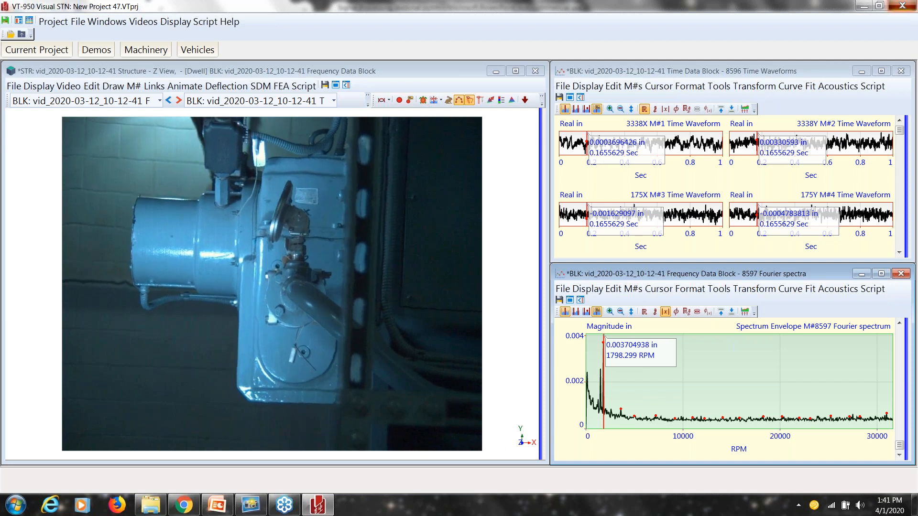
left_click(495, 305)
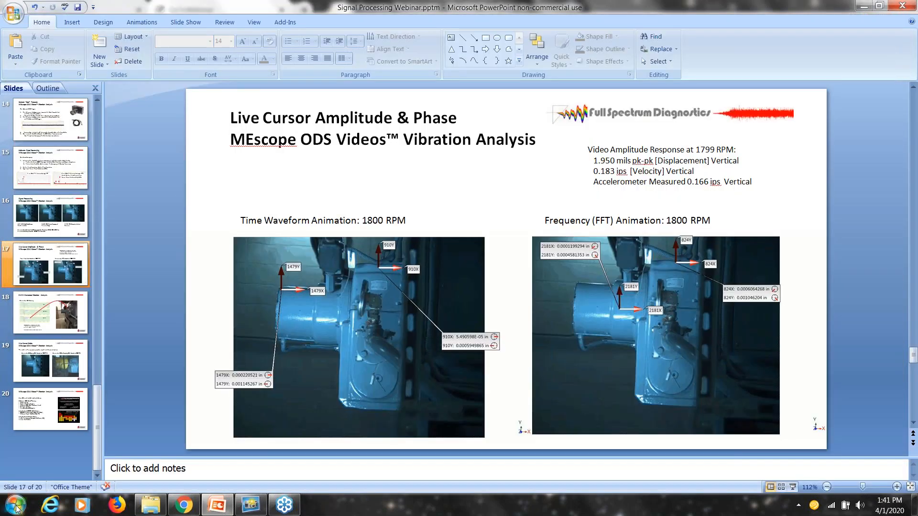
left_click(16, 508)
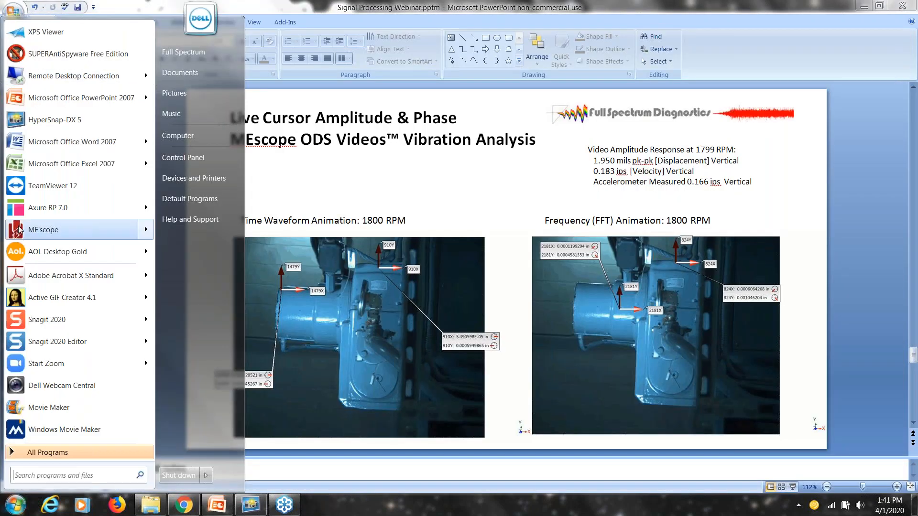
left_click(22, 233)
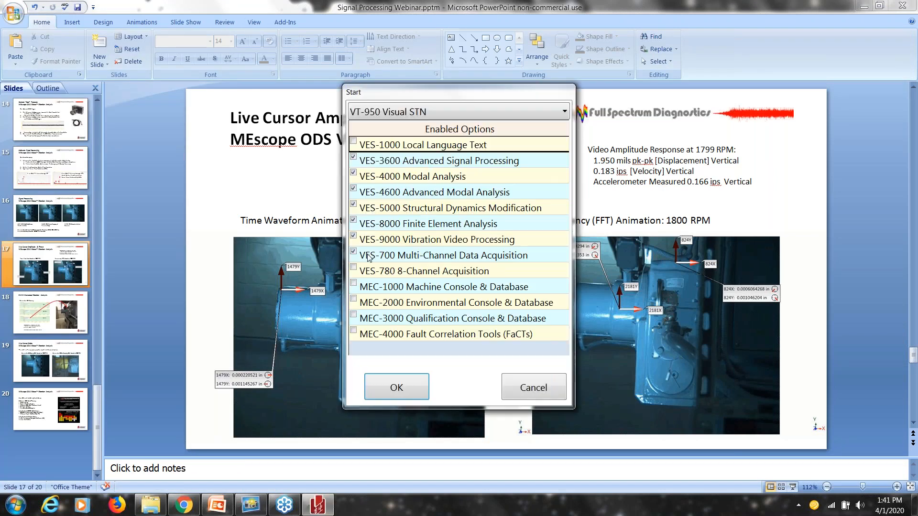
left_click(406, 387)
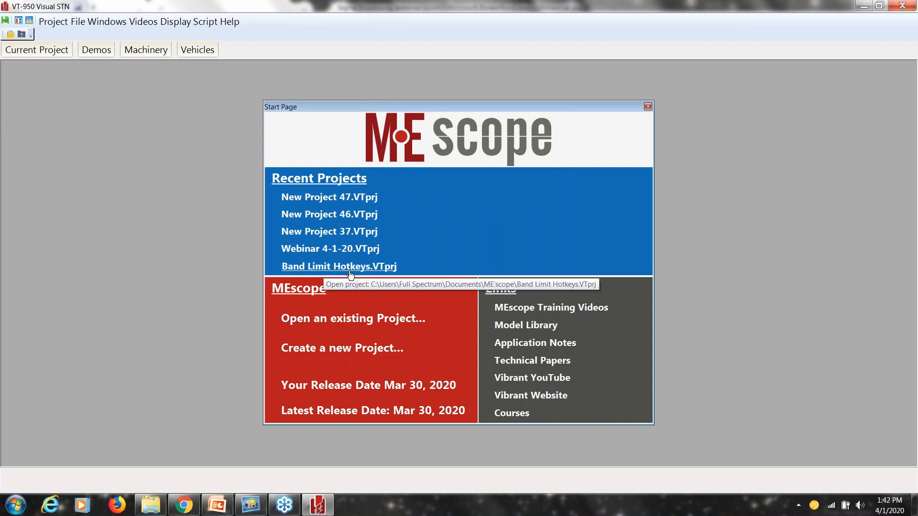
Step: Open the recent project Webinar 4-1-20.VTprj and start the structure's sweep animation from Copy of Waveforms
left_click(340, 250)
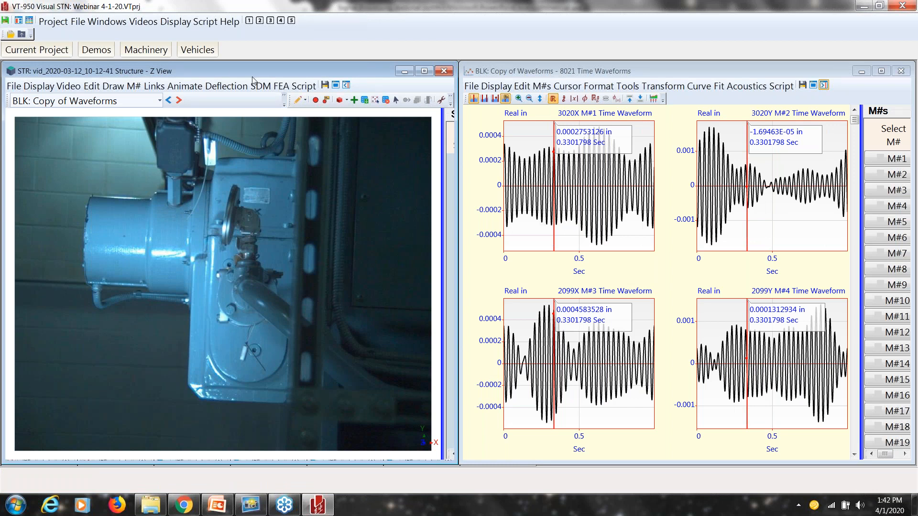
left_click(299, 101)
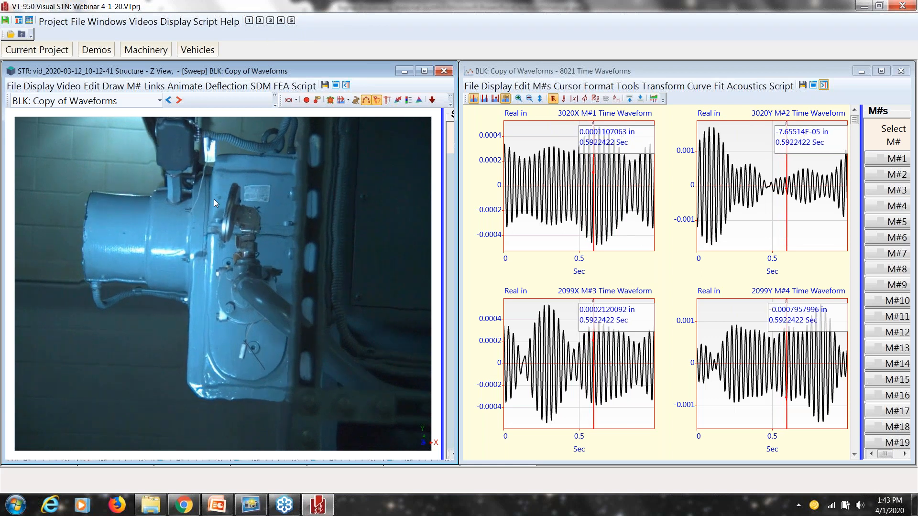
Step: Restore the minimized time and frequency data block windows and tile all open windows beside the structure animation
left_click(861, 71)
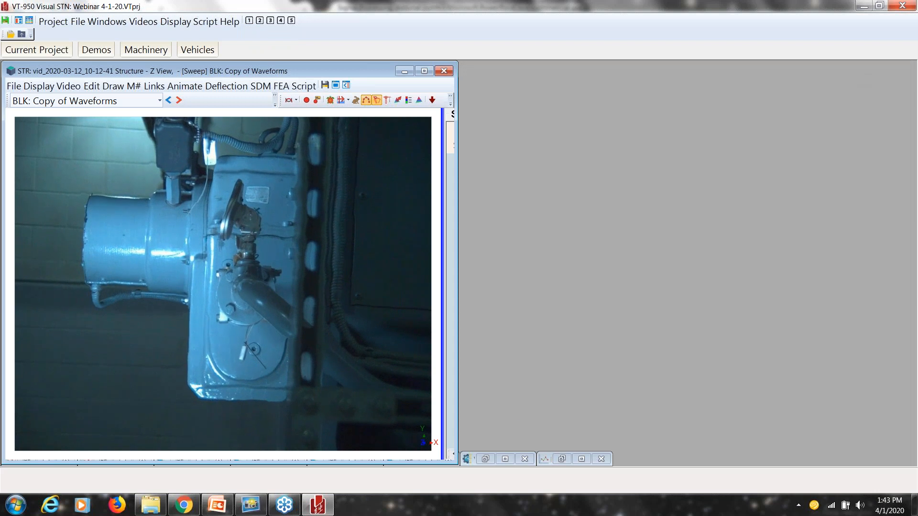
left_click_drag(326, 65, 455, 62)
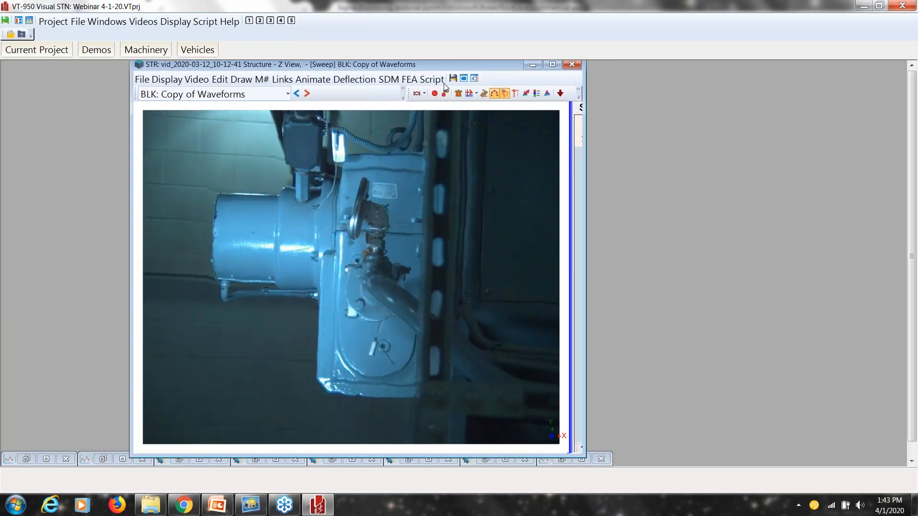
left_click(102, 459)
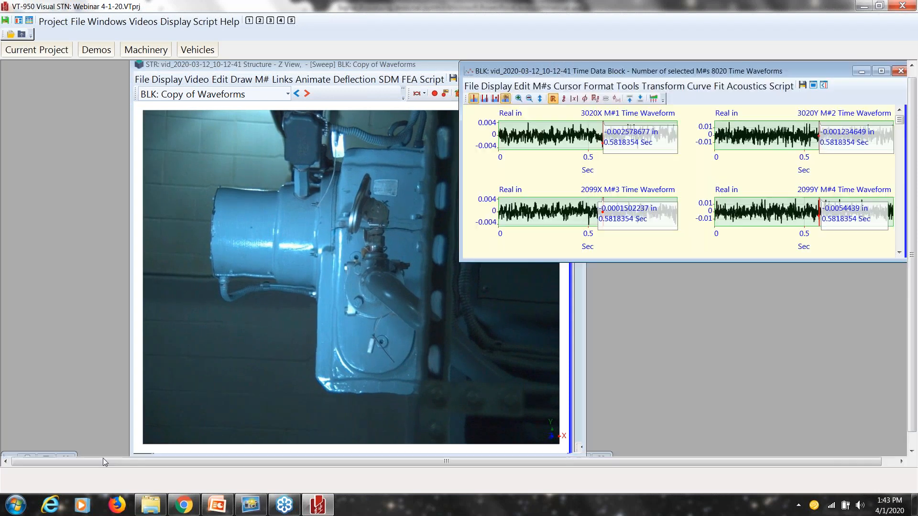
left_click(37, 455)
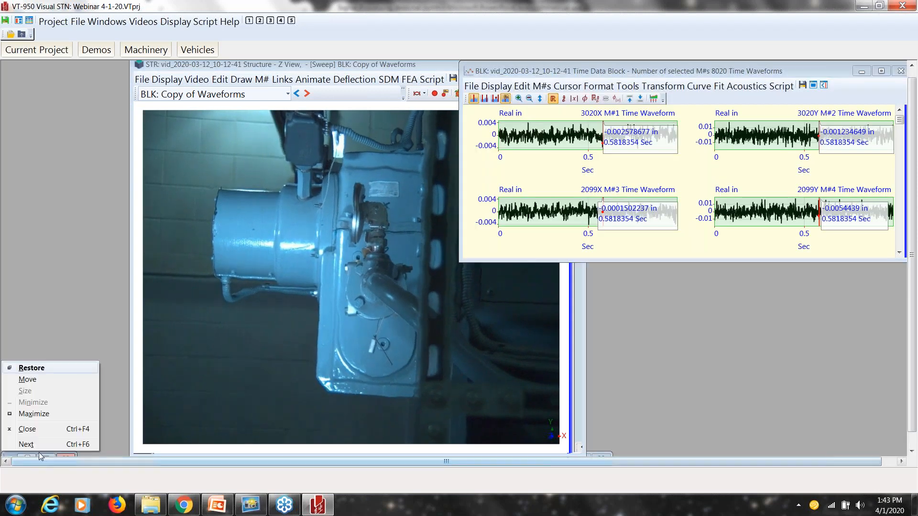
left_click(32, 368)
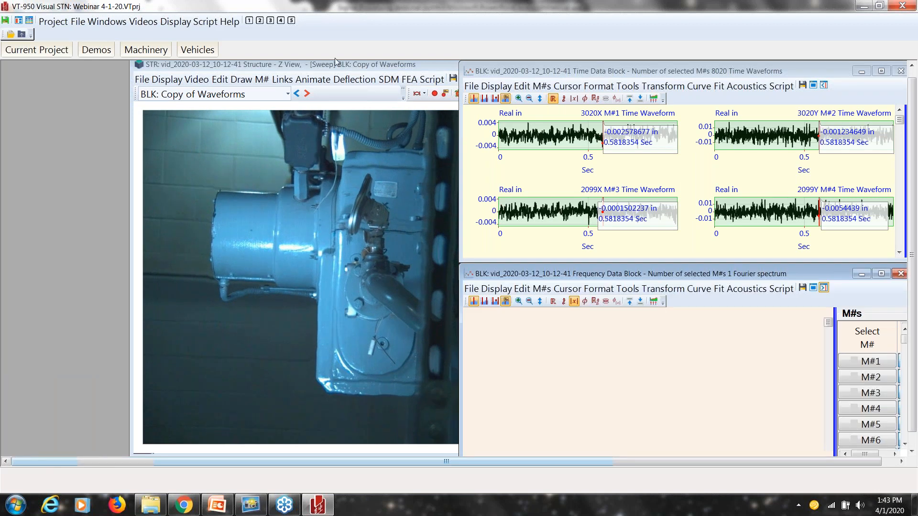
left_click(19, 21)
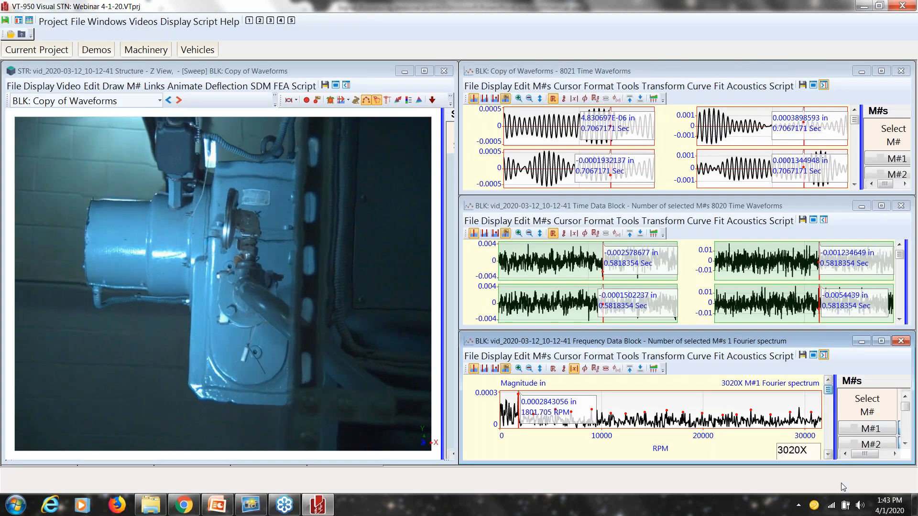
Step: Select only the spectrum envelope M#8021 in the frequency data block and enlarge its window, minimizing the time data block
left_click_drag(829, 390, 828, 454)
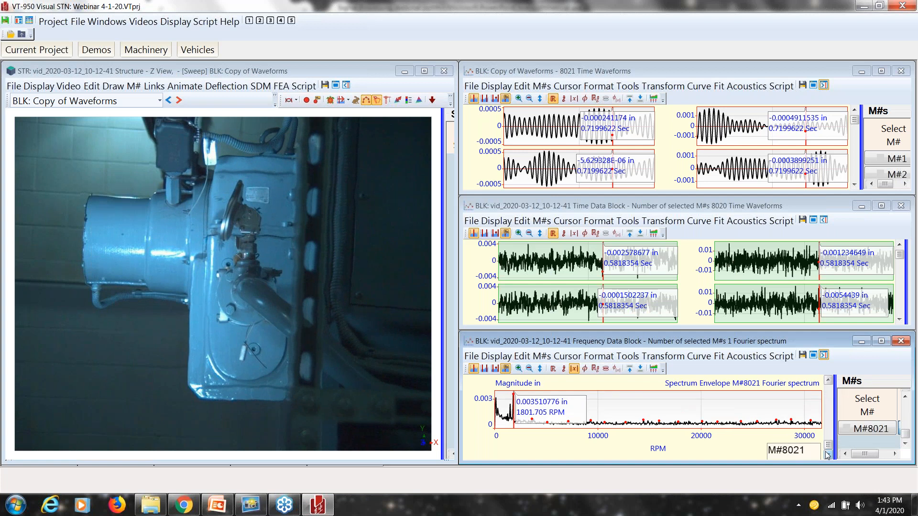
left_click(855, 430)
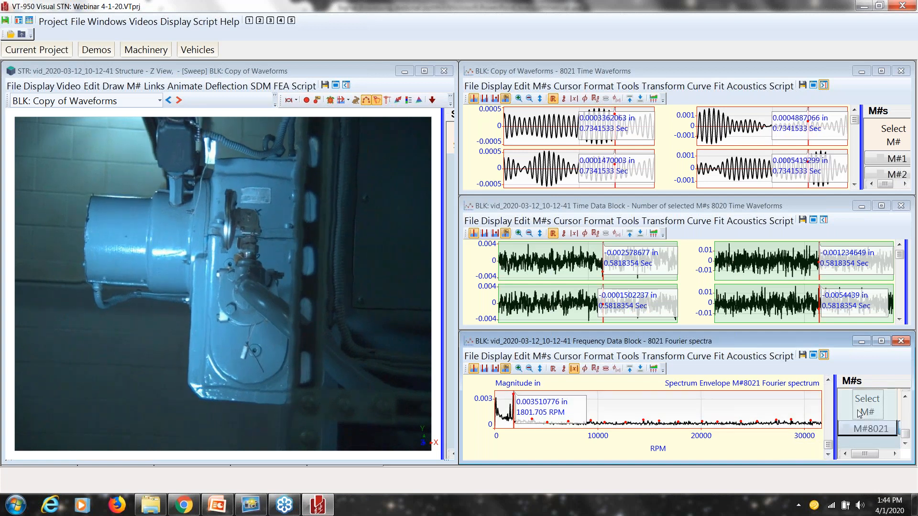
left_click(854, 432)
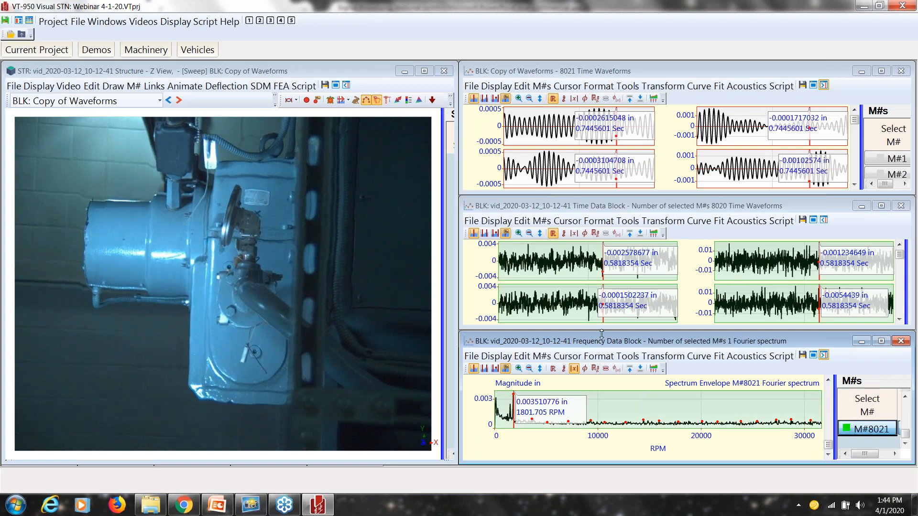
mouse_move(602, 333)
left_mouse_down()
mouse_move(596, 235)
mouse_move(599, 319)
left_mouse_up()
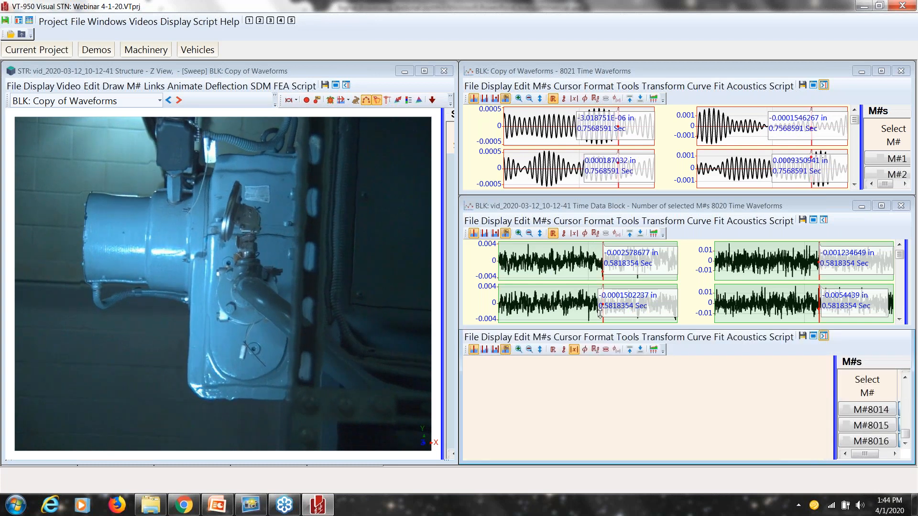
left_click(862, 207)
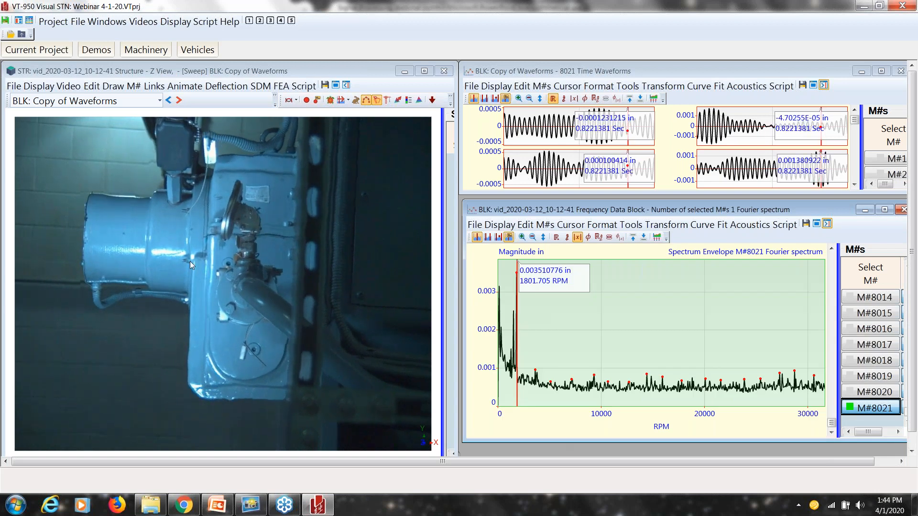
Step: Animate the structure in dwell at the spectrum envelope's 1801.705 RPM peak, restart the animation, and place the cursor around that peak
left_click(516, 301)
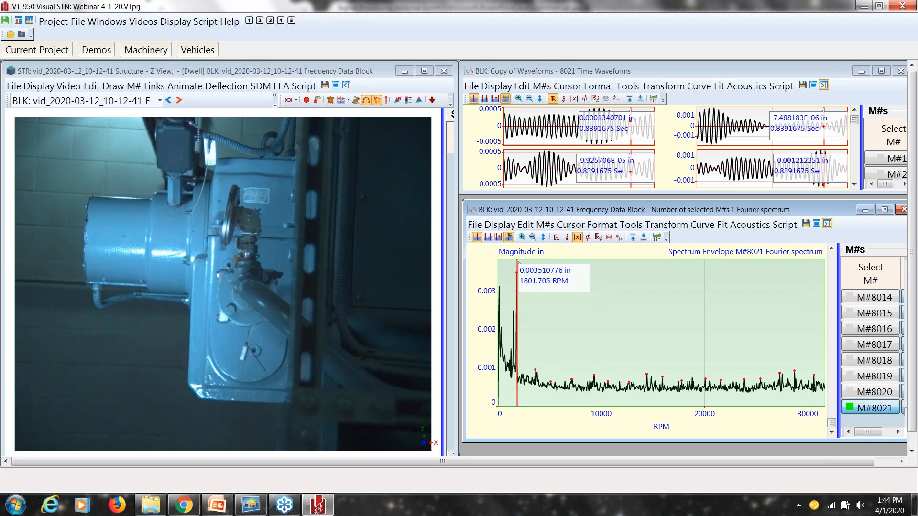
left_click(287, 102)
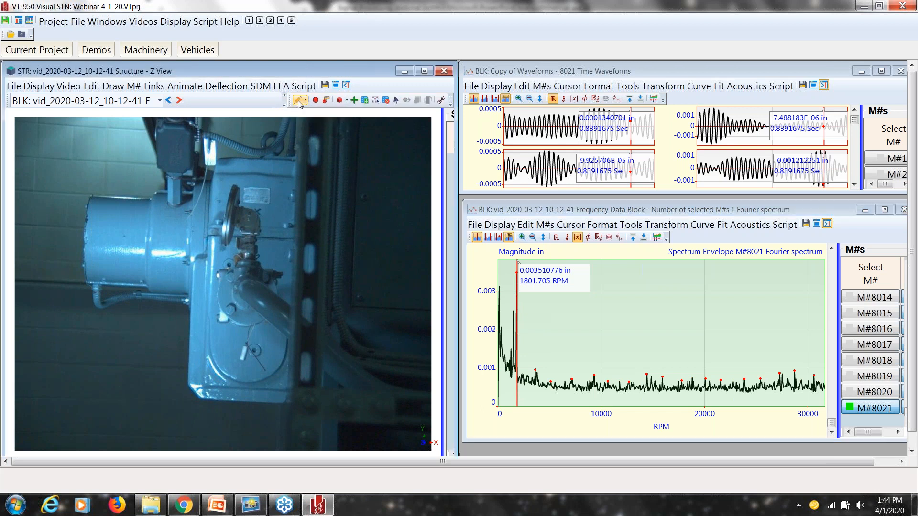
left_click(516, 307)
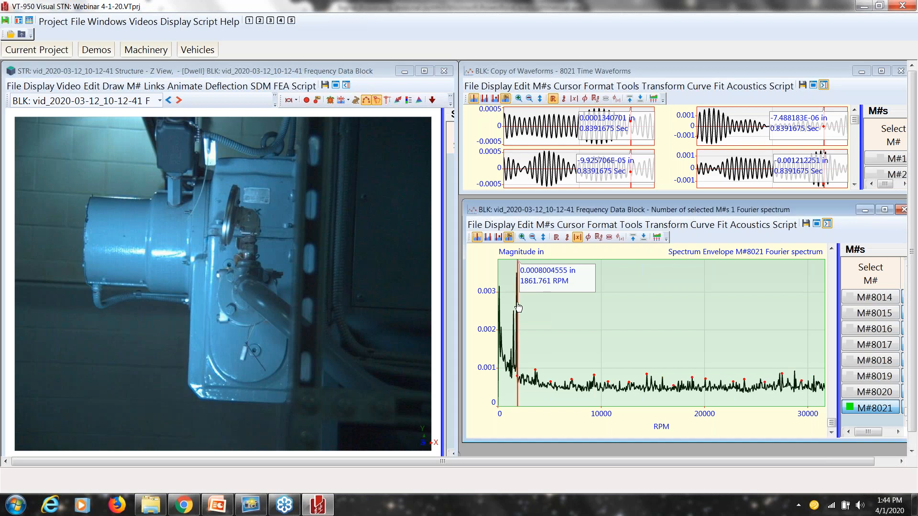
left_click(515, 273)
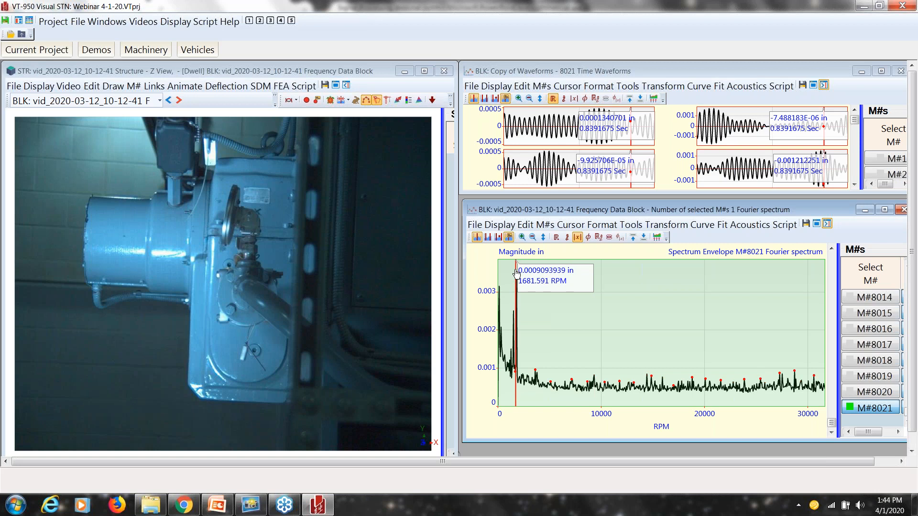
Step: Run project hotkey 5, then move and enlarge the structure window to fill the empty area beside the data blocks
left_click(291, 20)
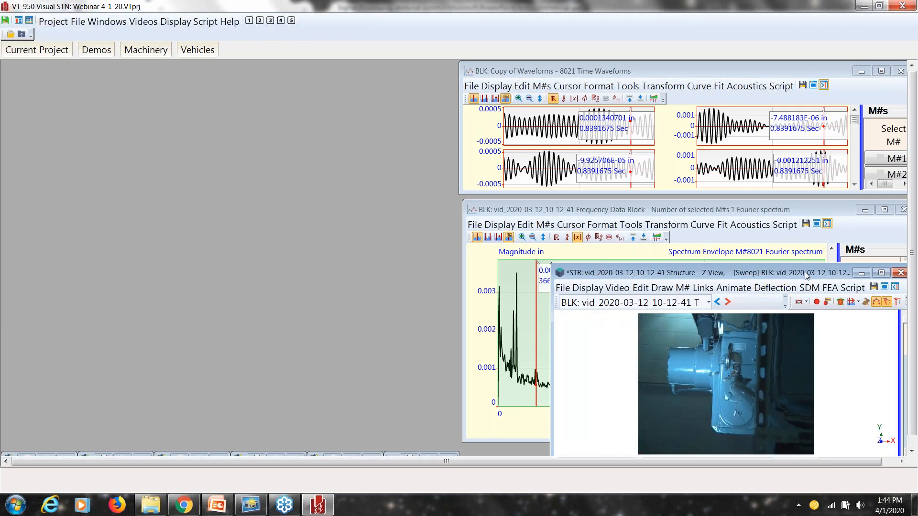
left_click_drag(807, 276, 261, 78)
left_click_drag(367, 261, 455, 435)
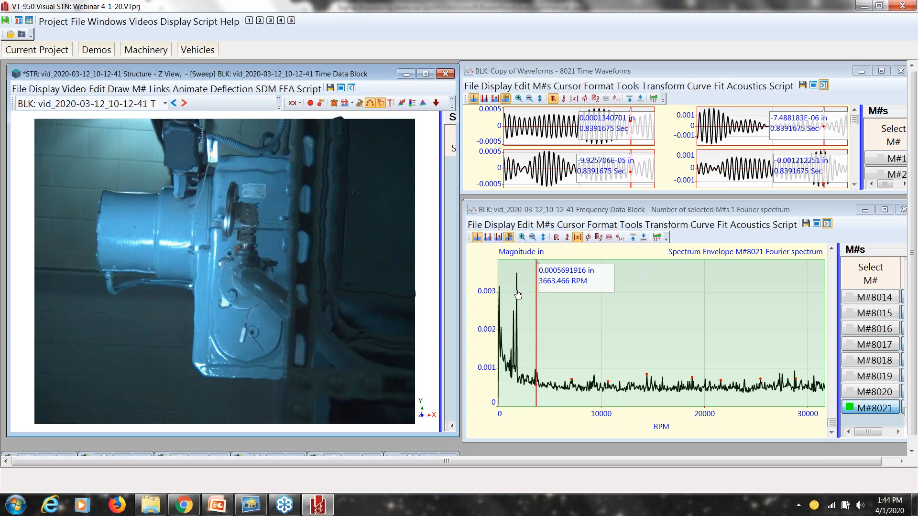
Step: Animate the repositioned structure from the frequency data block in dwell mode at the 1801.705 RPM peak
left_click(544, 209)
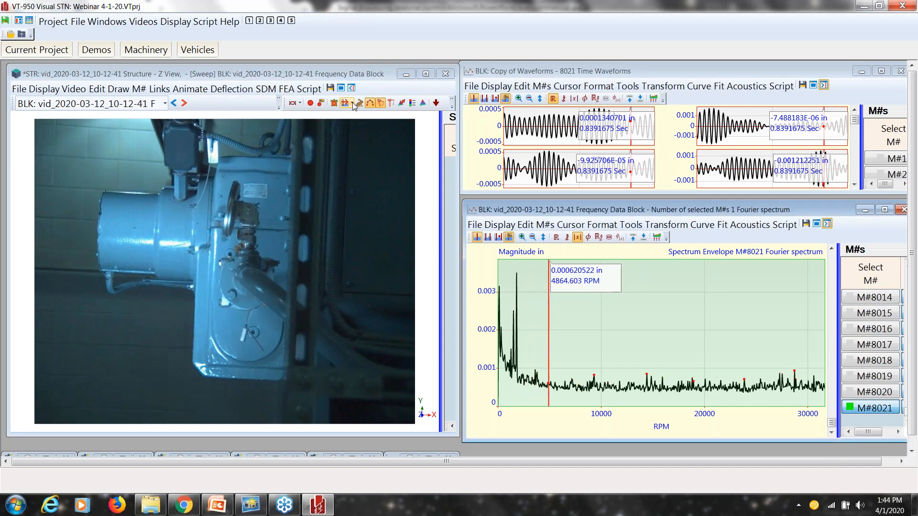
left_click(517, 296)
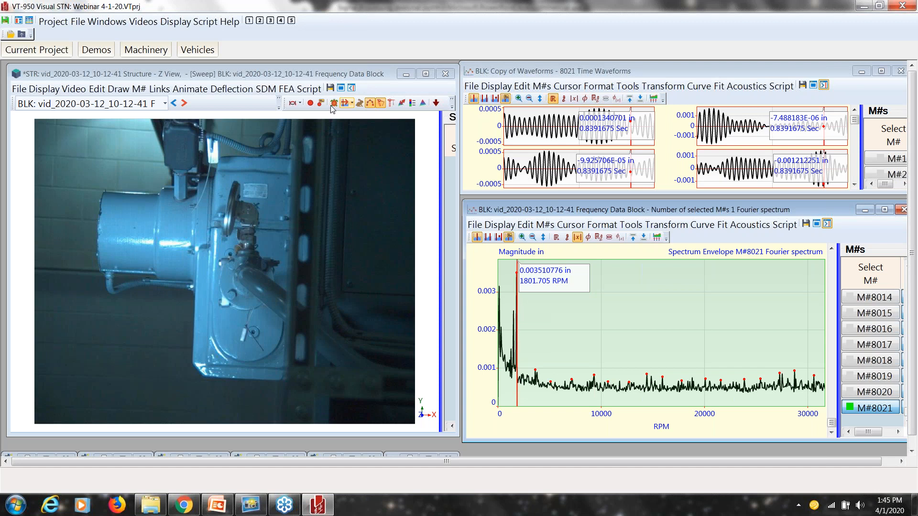
left_click(292, 104)
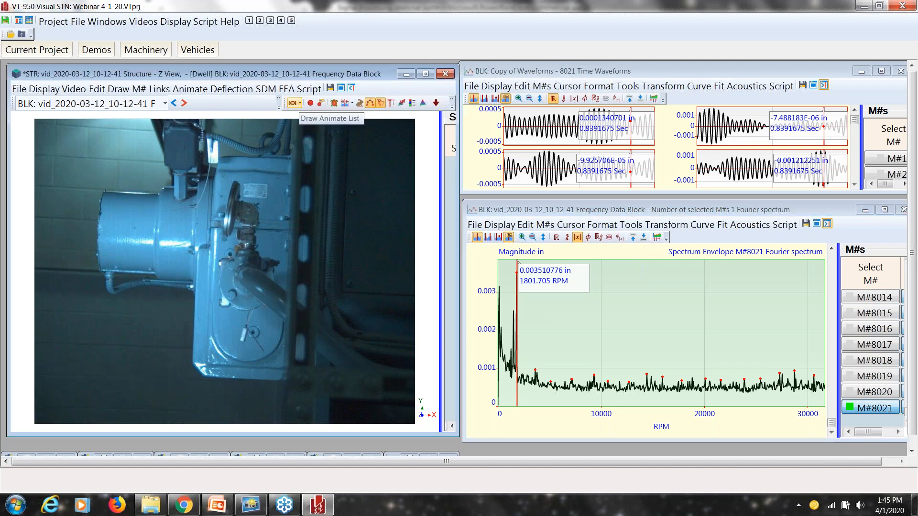
Step: Maximize the structure window and toggle the animation's dwell control
left_click(426, 74)
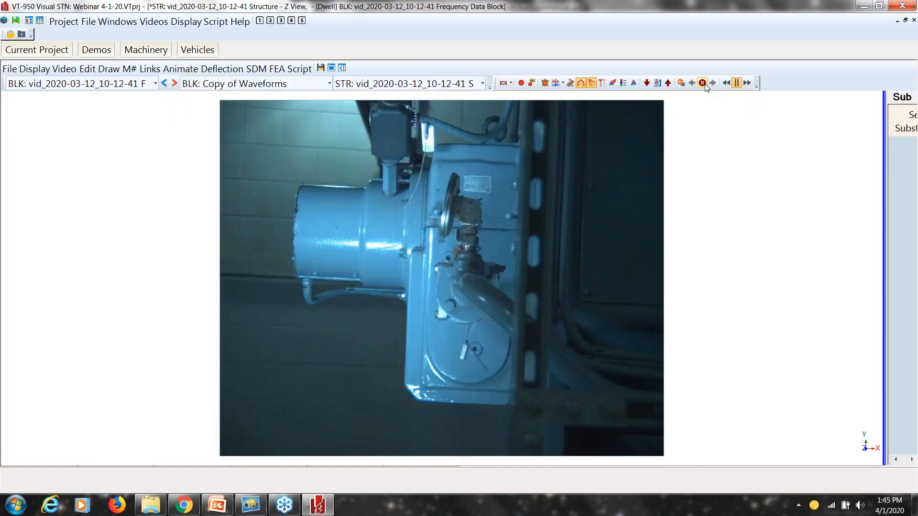
left_click(702, 84)
left_click(702, 83)
Step: Switch to the PowerPoint presentation and start the slide show at the Live Cursor Amplitude & Phase slide
left_click(215, 510)
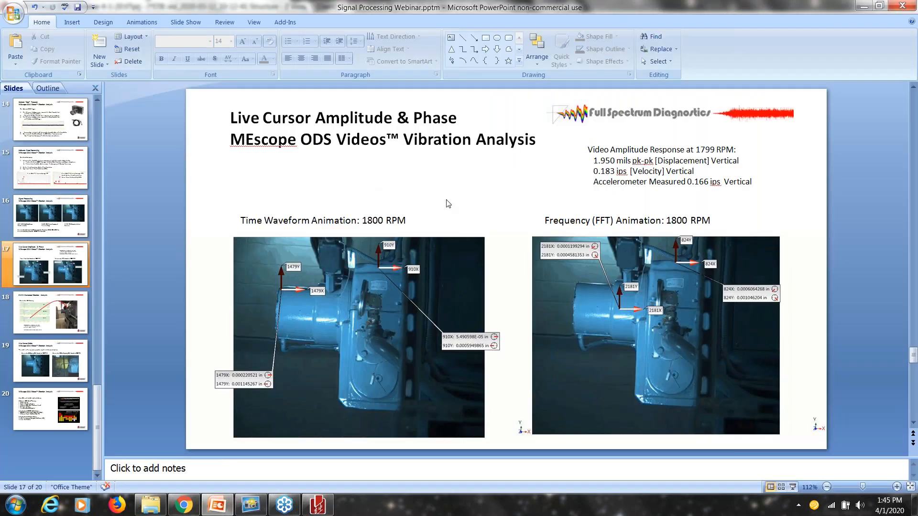
left_click(792, 487)
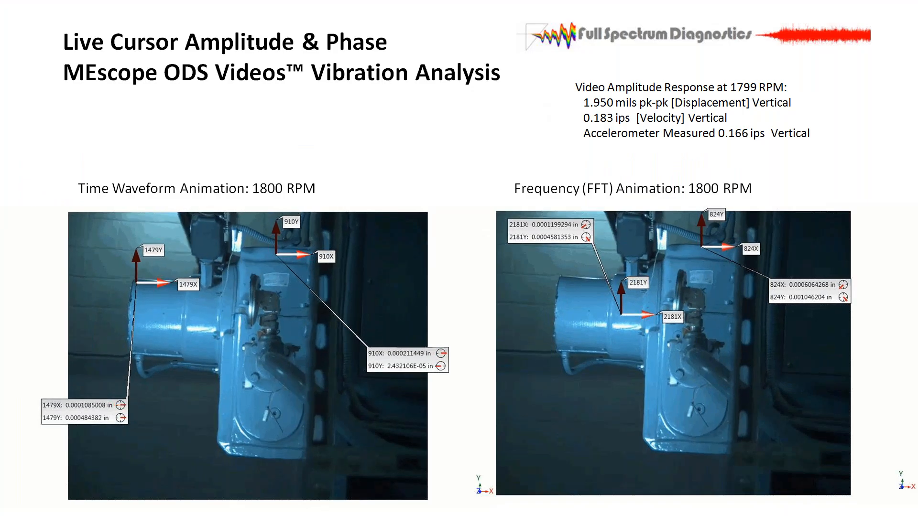